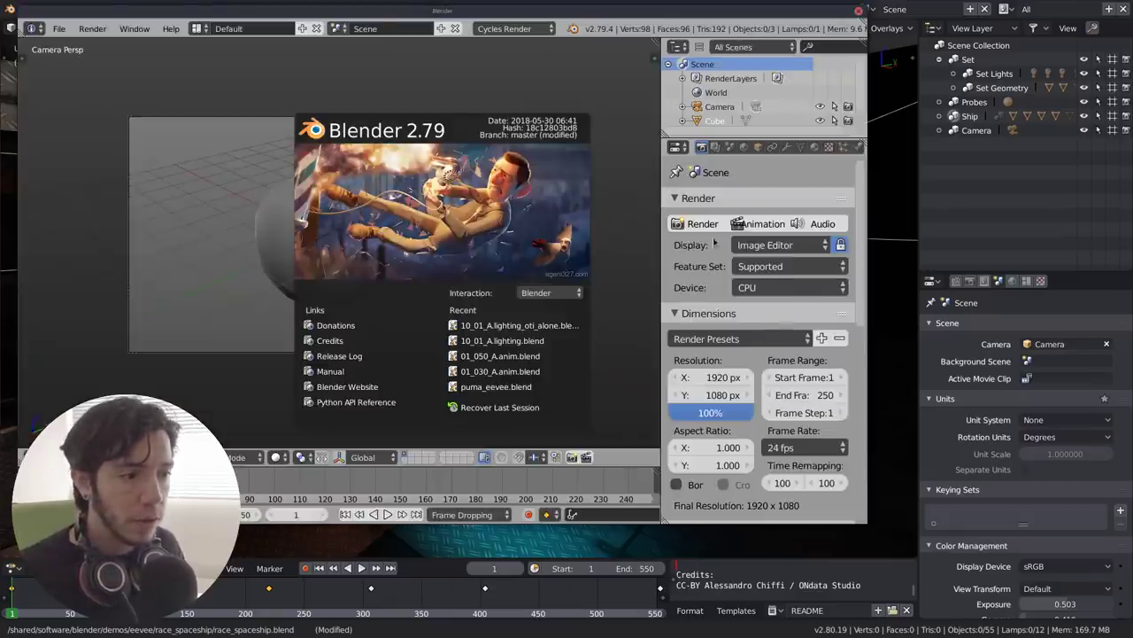
- Dismiss the Blender 2.79 splash screen, show an empty layer and start the Screencast Keys display
left_click_drag(713, 242, 930, 241, "alt")
left_click(747, 226)
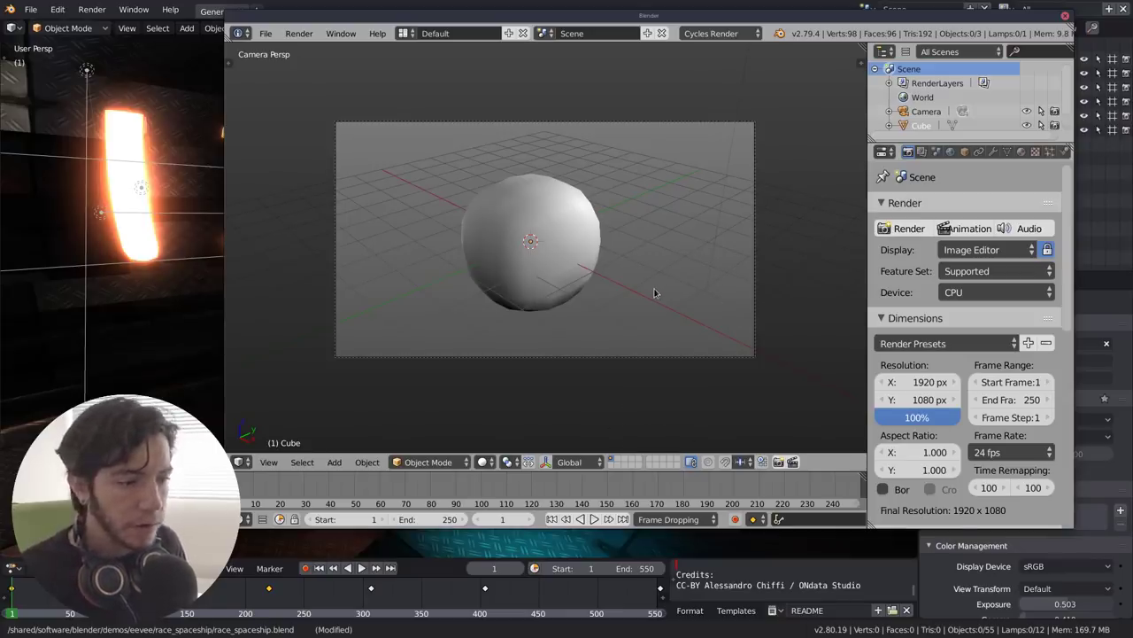
key("Delete")
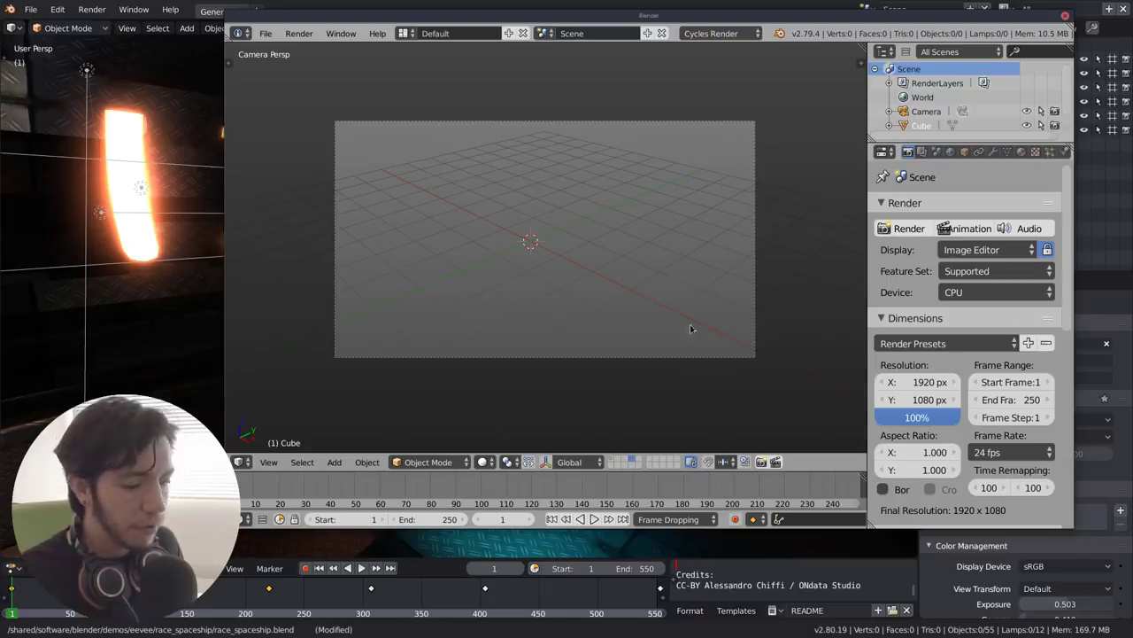
key("n")
scroll(779, 408, "up", 1)
scroll(791, 410, "down", 1)
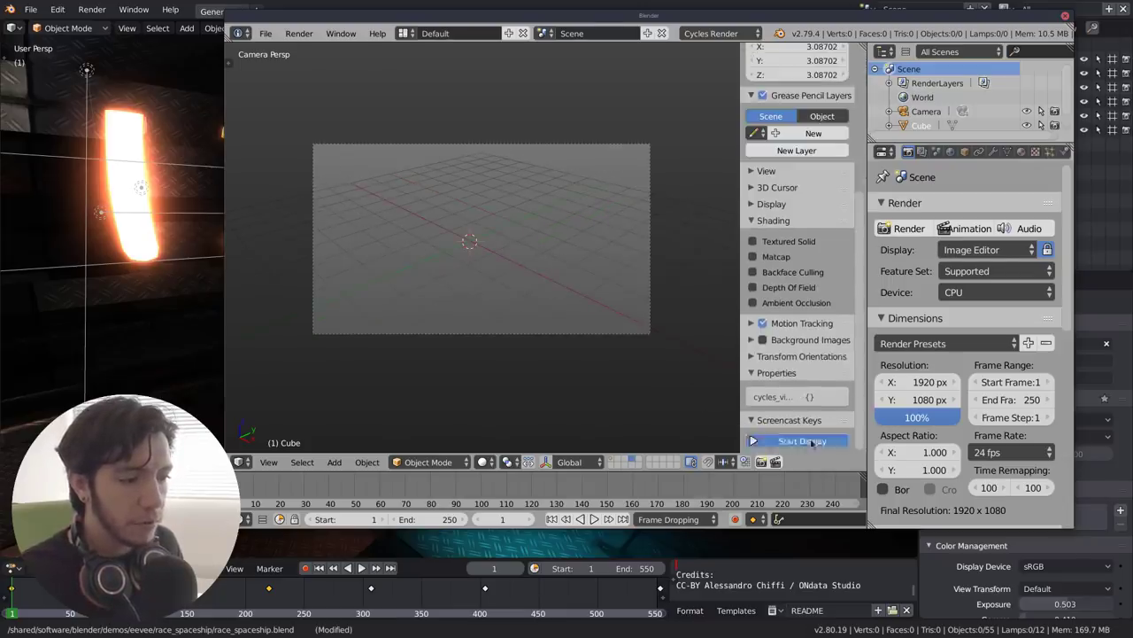
key("n")
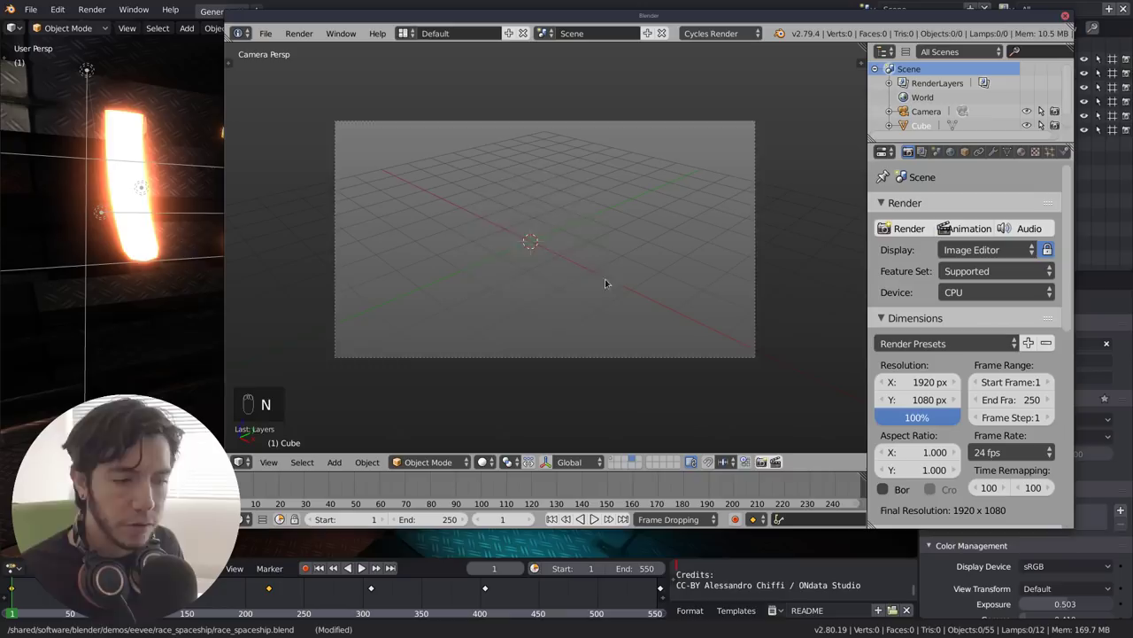
- Show scene layers 1 through 9 and 11 through 13 one at a time, then close the Blender 2.79 window
key("1")
key("2")
key("3")
key("4")
key("5")
key("6")
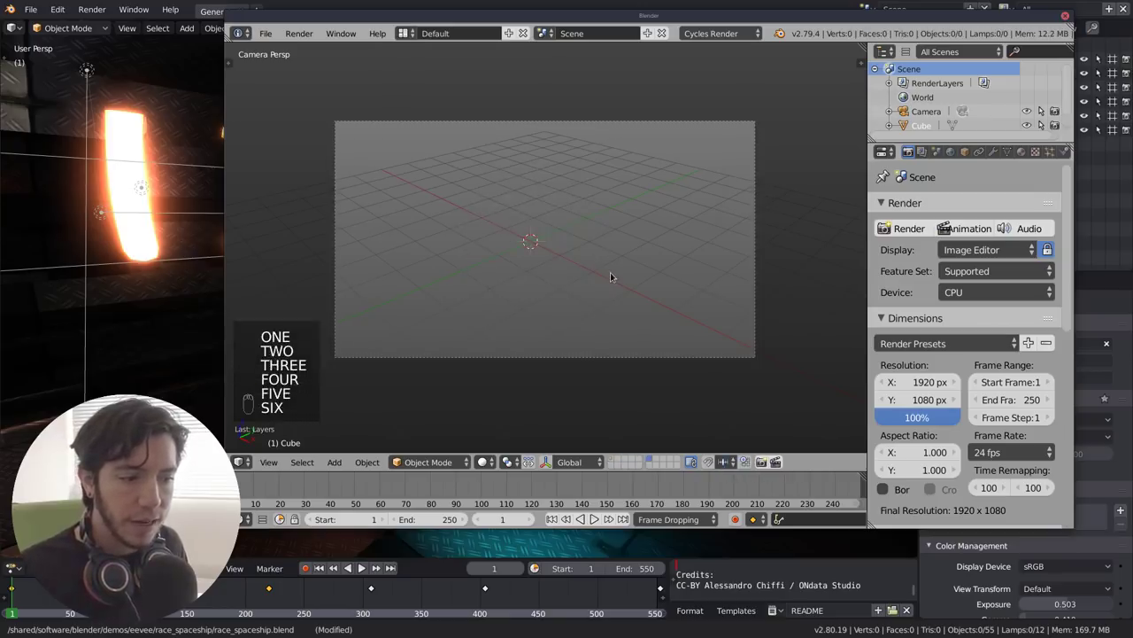
key("7")
key("8")
key("9")
key("alt+1")
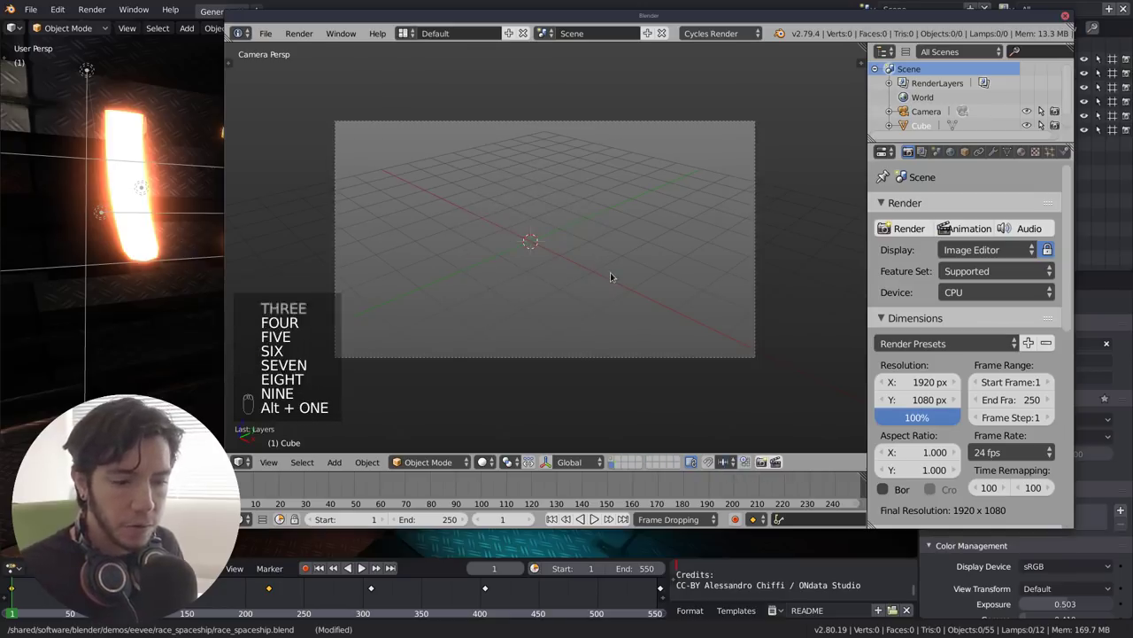
key("alt+2")
key("alt+3")
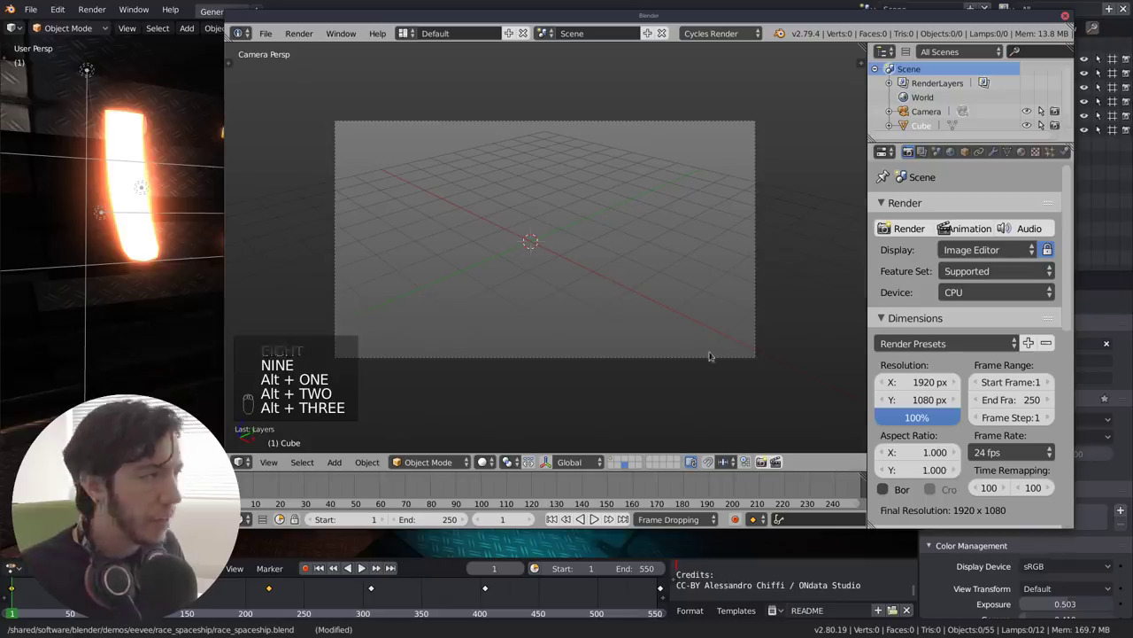
left_click(1066, 17)
left_click(693, 294)
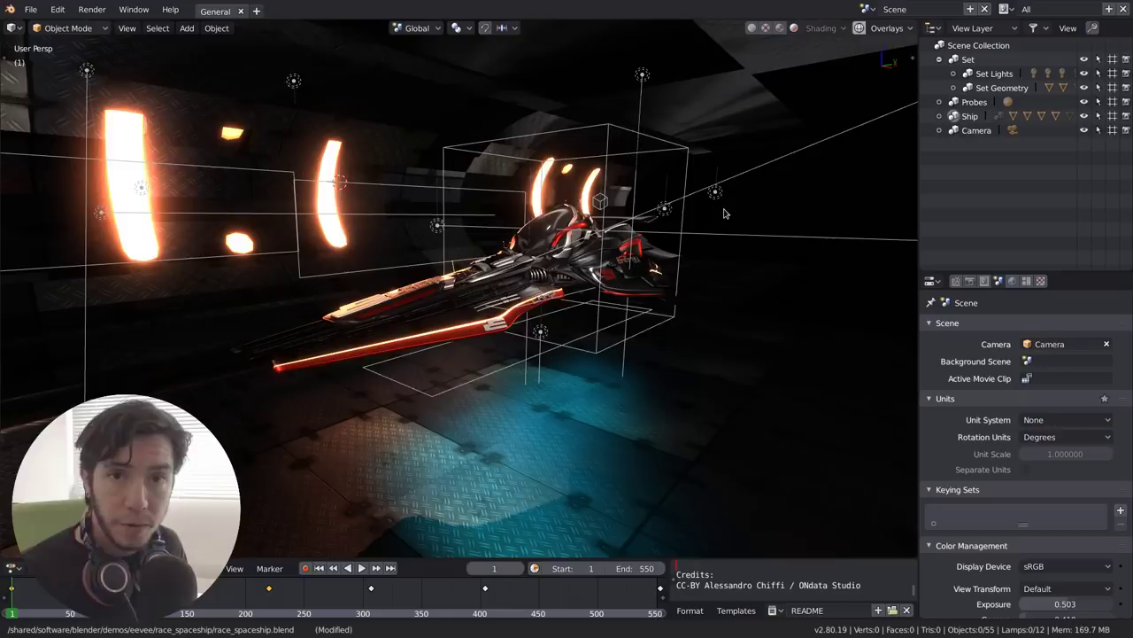
- Isolate the top-level collections of the spaceship scene one after another, from Set and Probes through Ship to Camera
key("1")
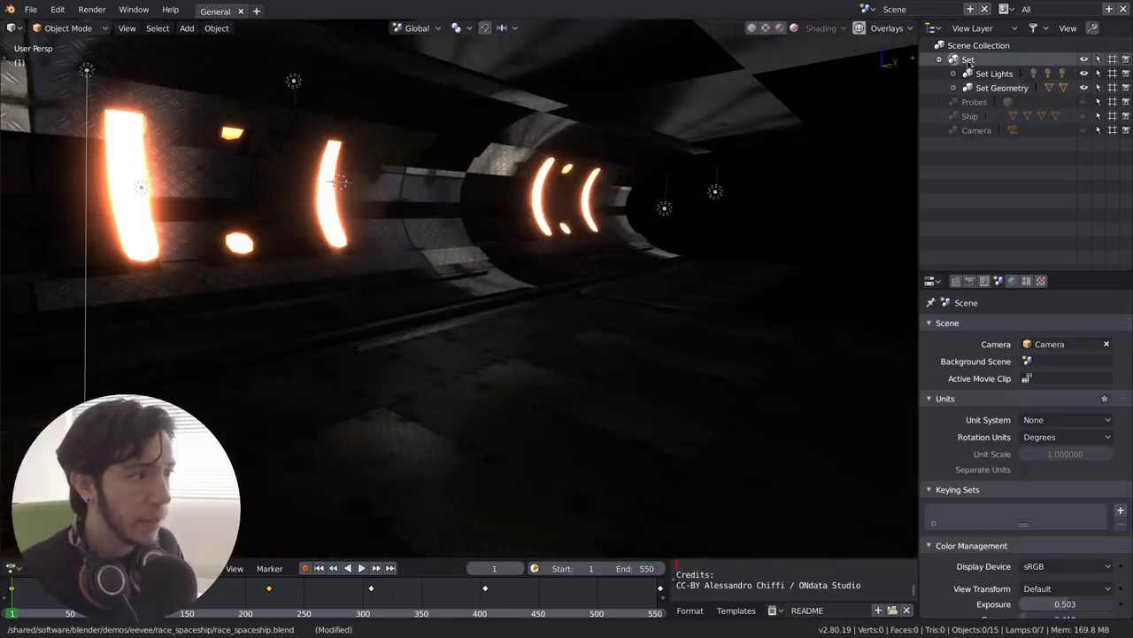
key("2")
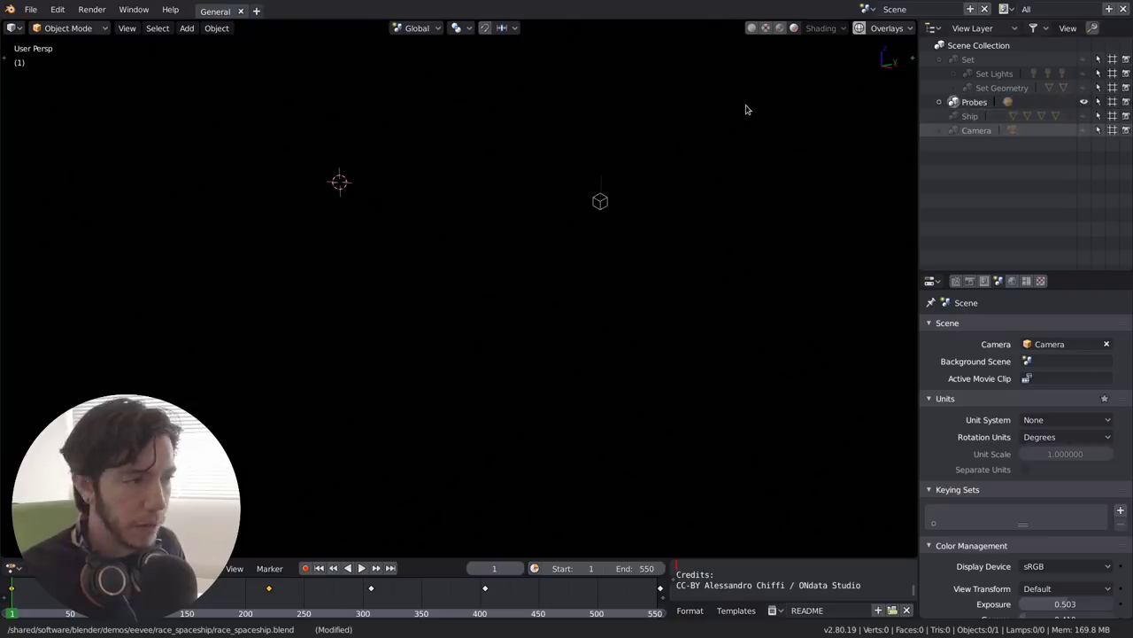
key("3")
key("4")
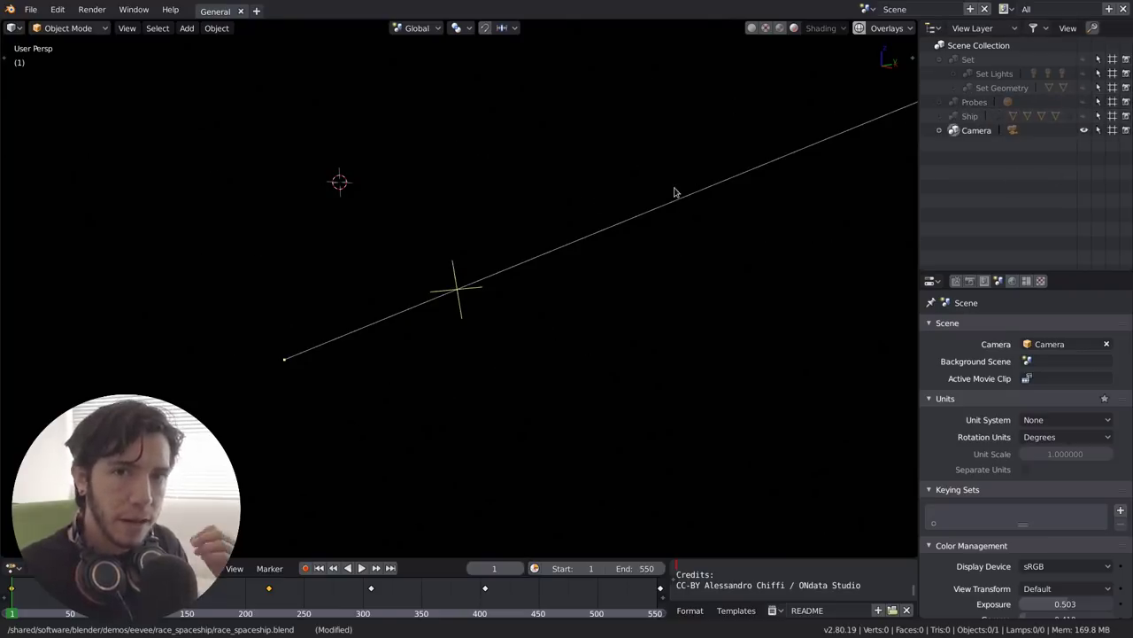
- Isolate the nested Set Lights and Set Geometry collections in turn, then show only the whole Set collection
key("2")
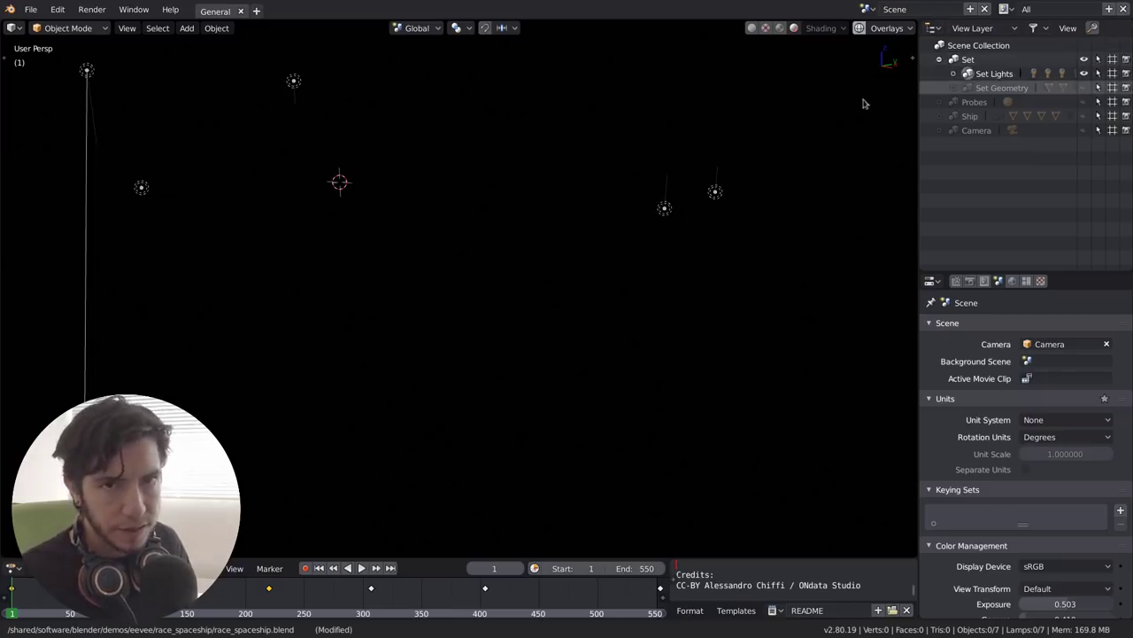
key("alt+h")
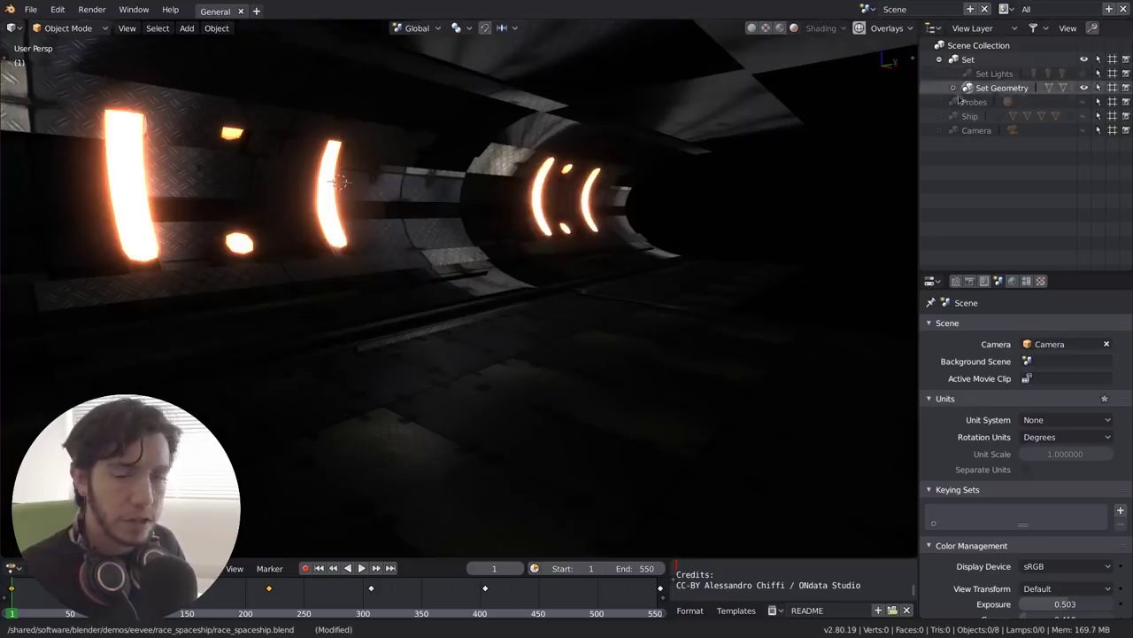
key("5")
key("6")
key("1")
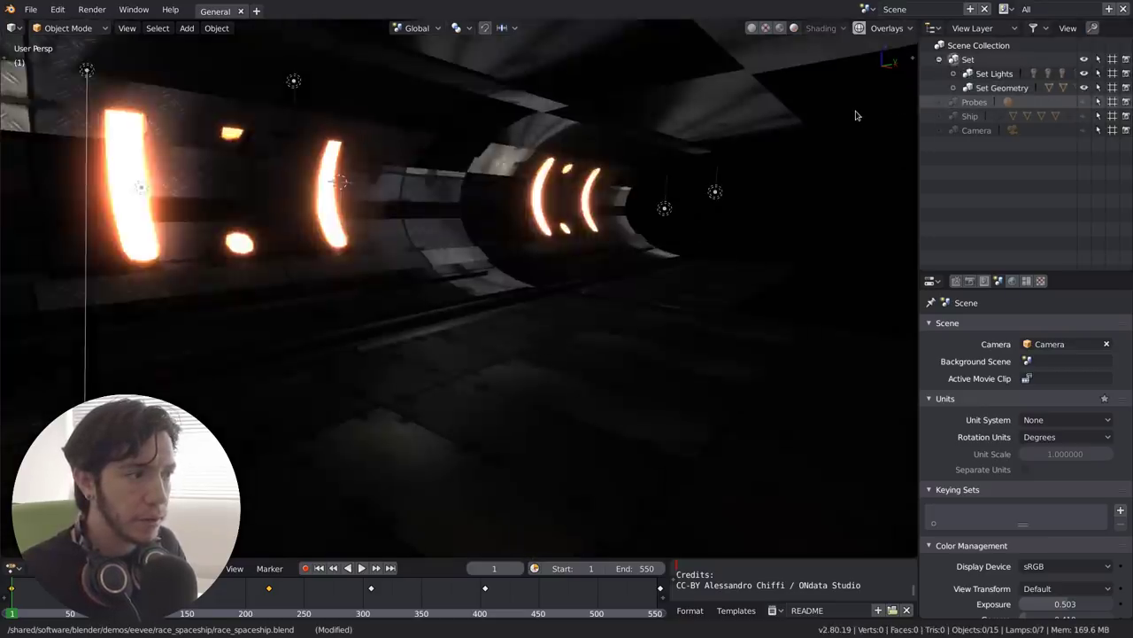
key("4")
key("1")
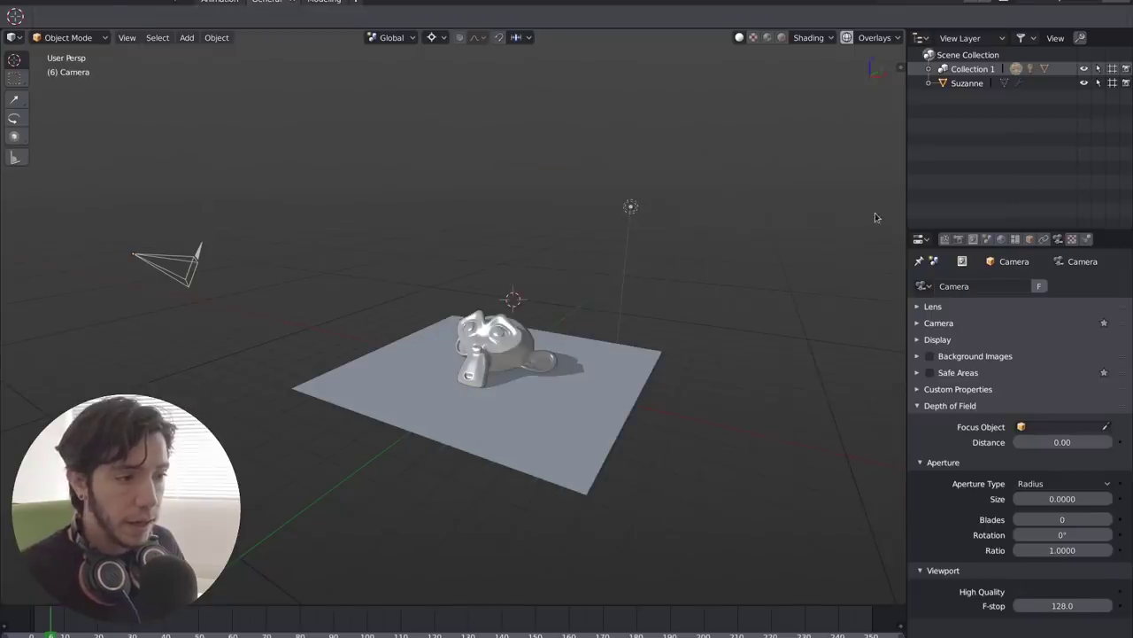
- Add thirteen empty collections beside Collection 1 in the Suzanne scene of the second Blender 2.80 window
left_click_drag(666, 231, 693, 258, "alt")
left_click_drag(841, 195, 759, 197)
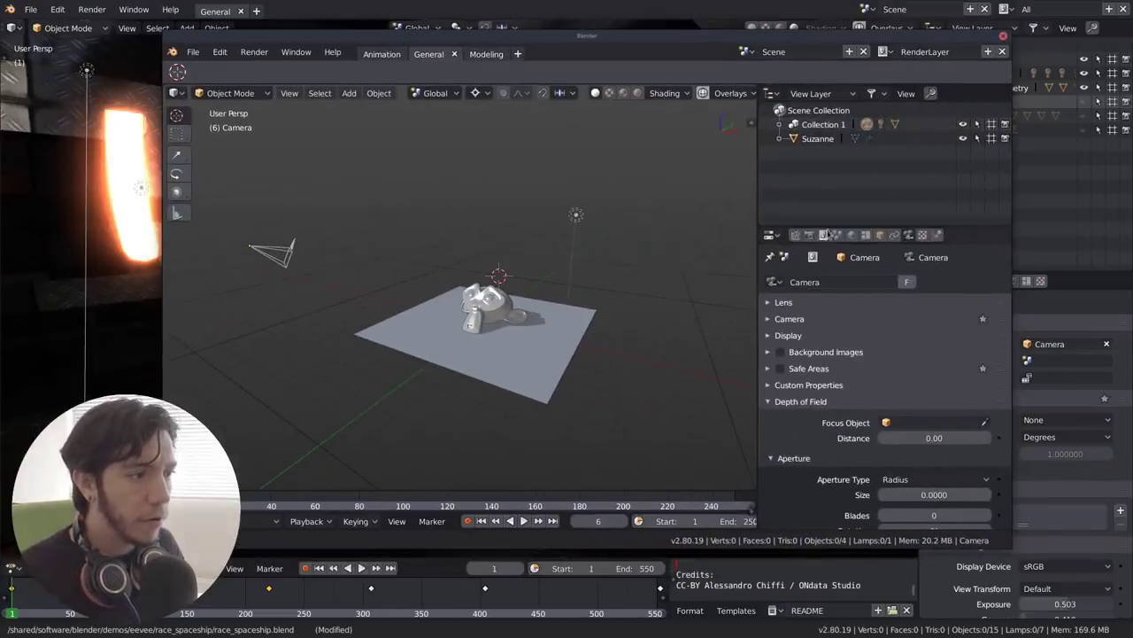
left_click(816, 138)
key("c")
key("c")
key("c")
key("c")
key("c")
key("c")
key("c")
key("c")
key("c")
key("c")
key("c")
key("c")
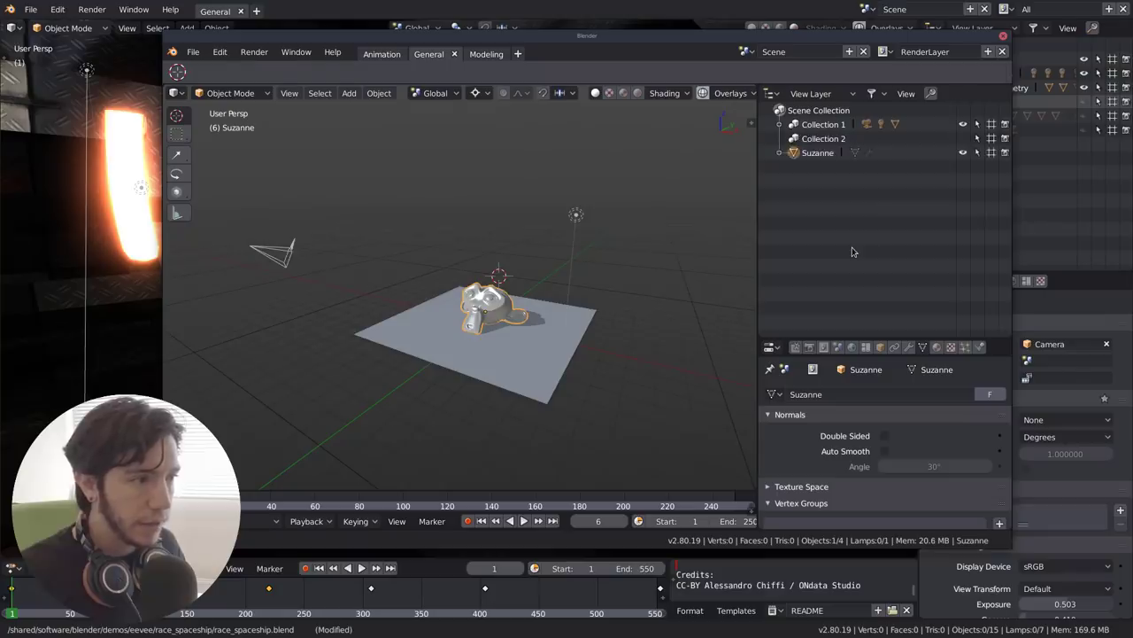
key("c")
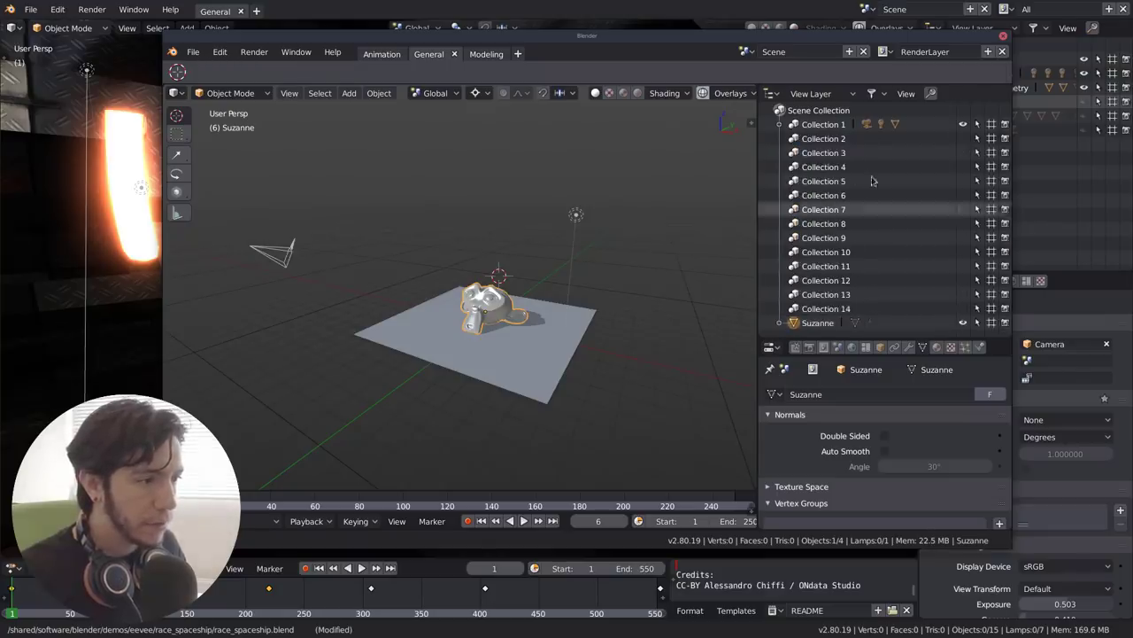
- Isolate collections 1 through 14 one after another in the viewport, then close the Suzanne scene window
key("1")
key("2")
key("3")
key("4")
key("5")
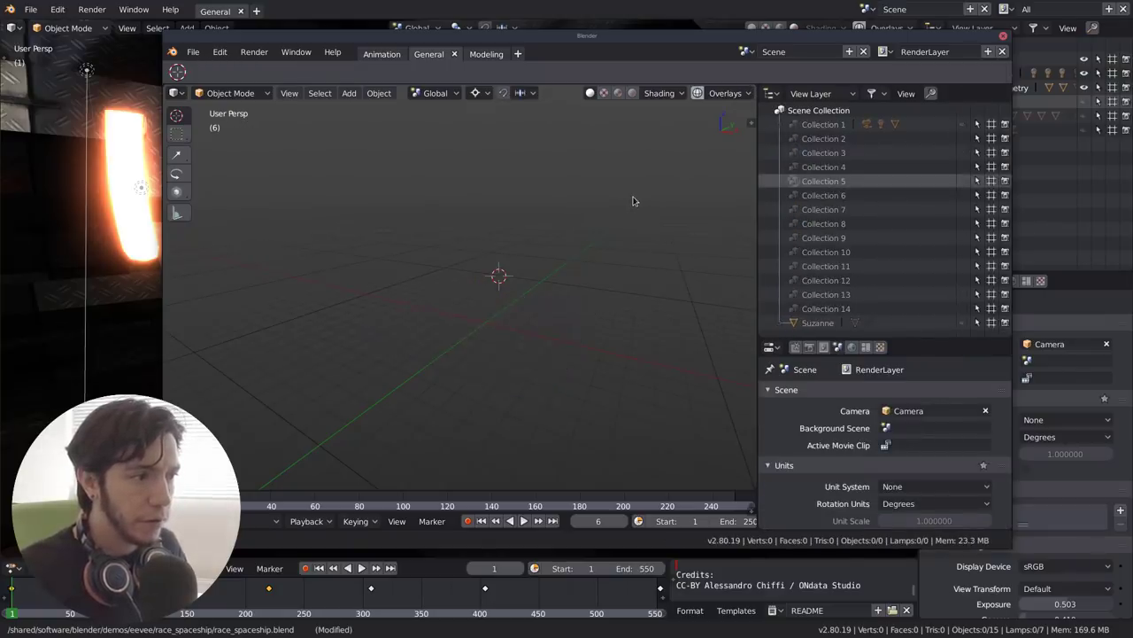
key("6")
key("7")
key("8")
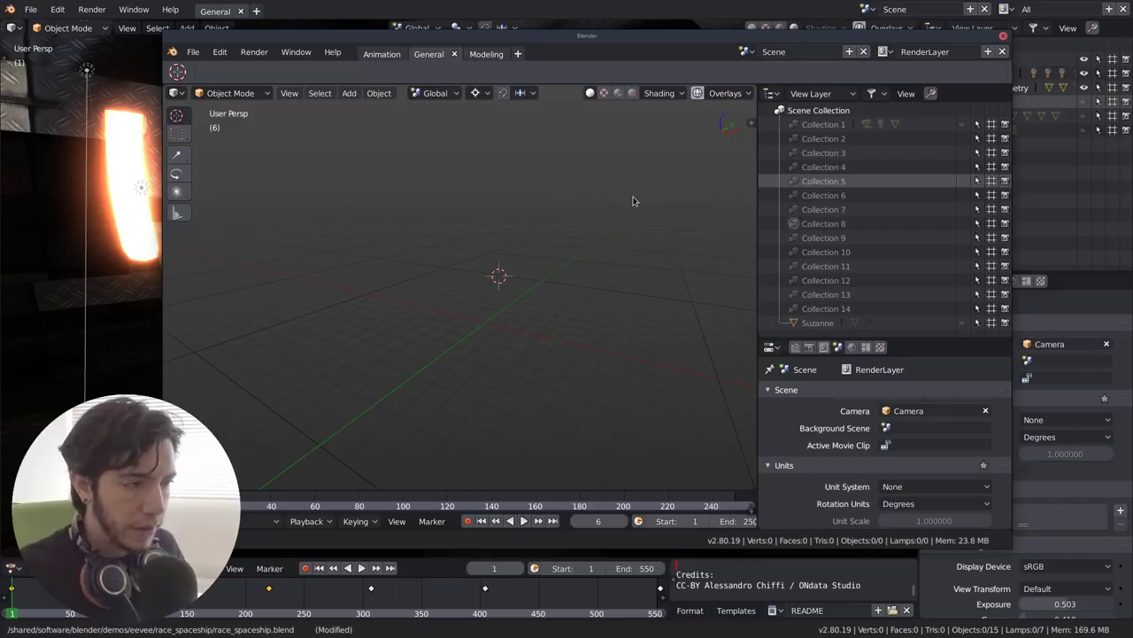
key("9")
key("0")
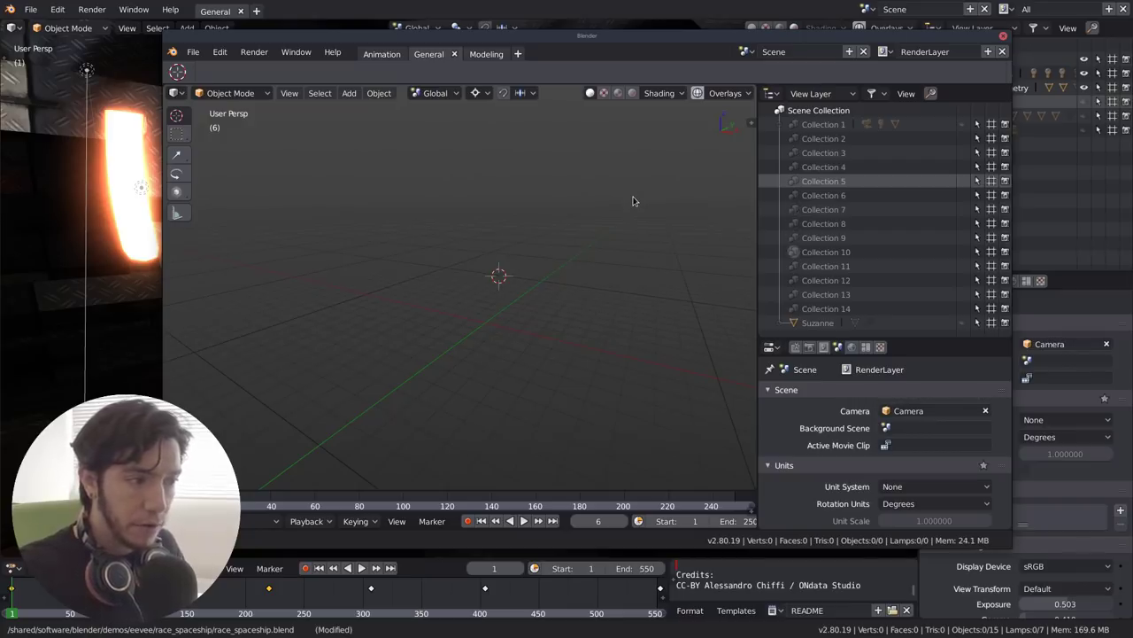
key("alt+1")
key("alt+2")
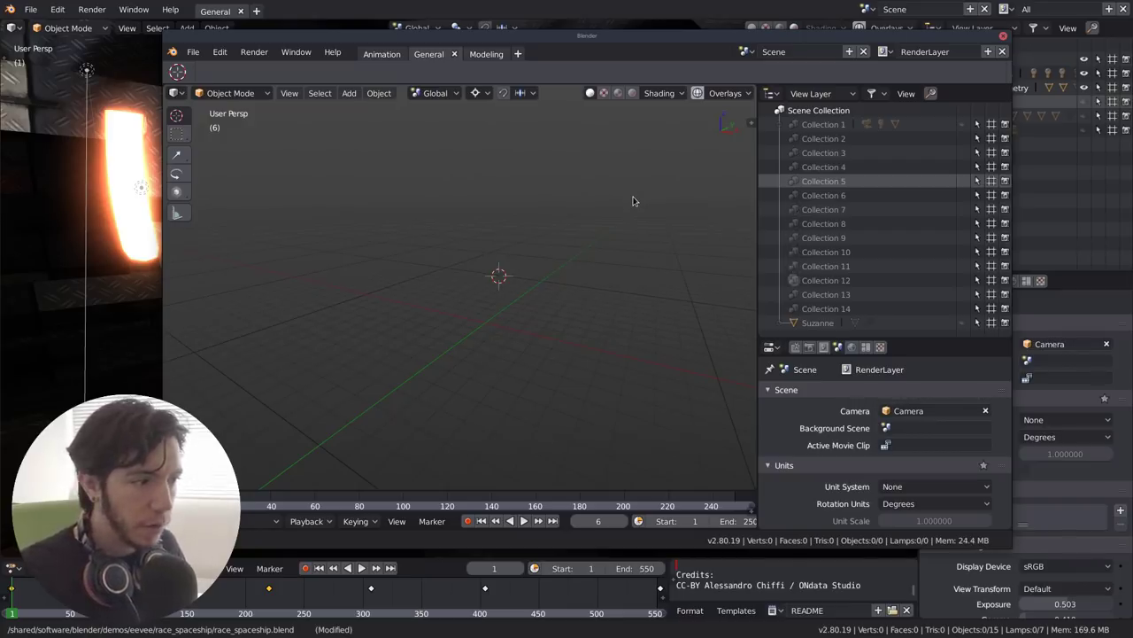
key("alt+3")
key("alt+4")
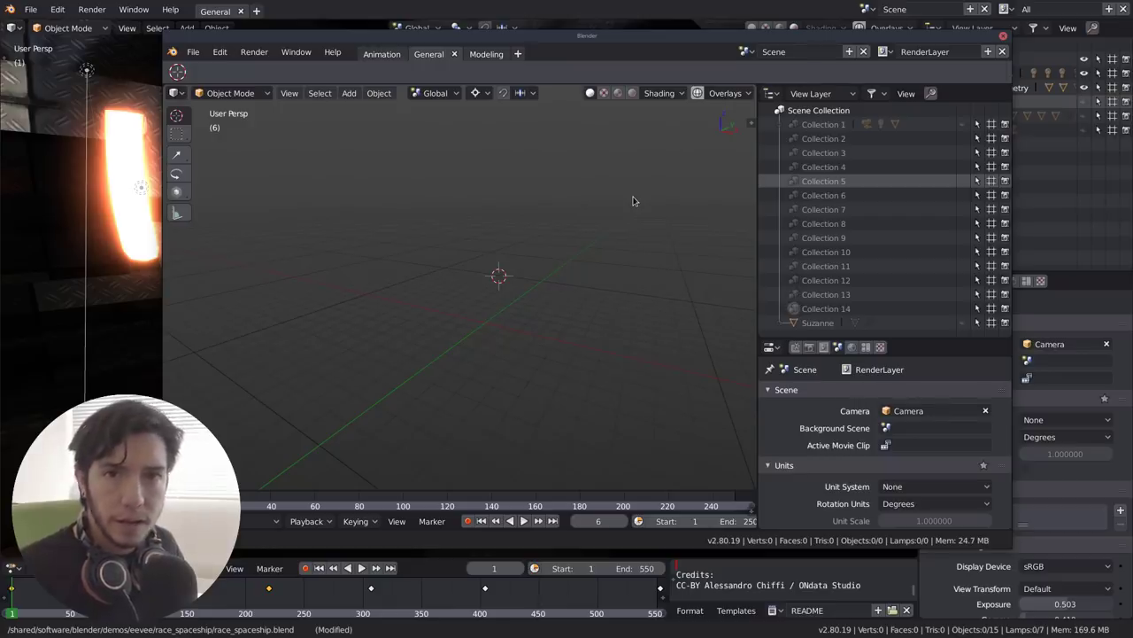
left_click(1003, 36)
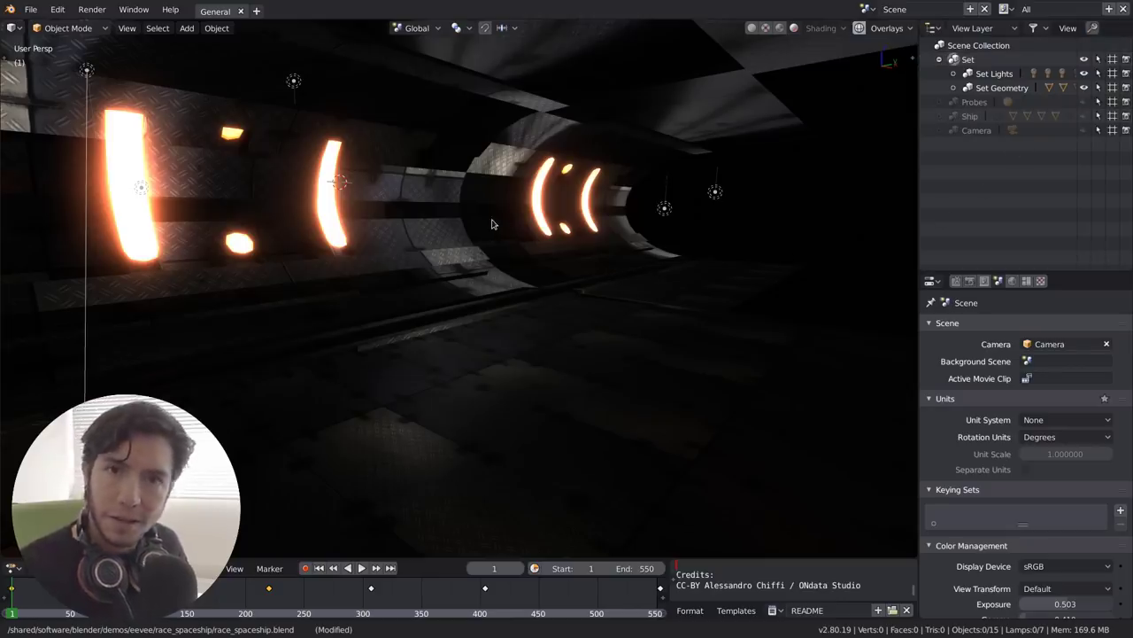
- Isolate the Probes, Ship, Camera and Set collections through their outliner visibility, then reveal all collections again
key("a")
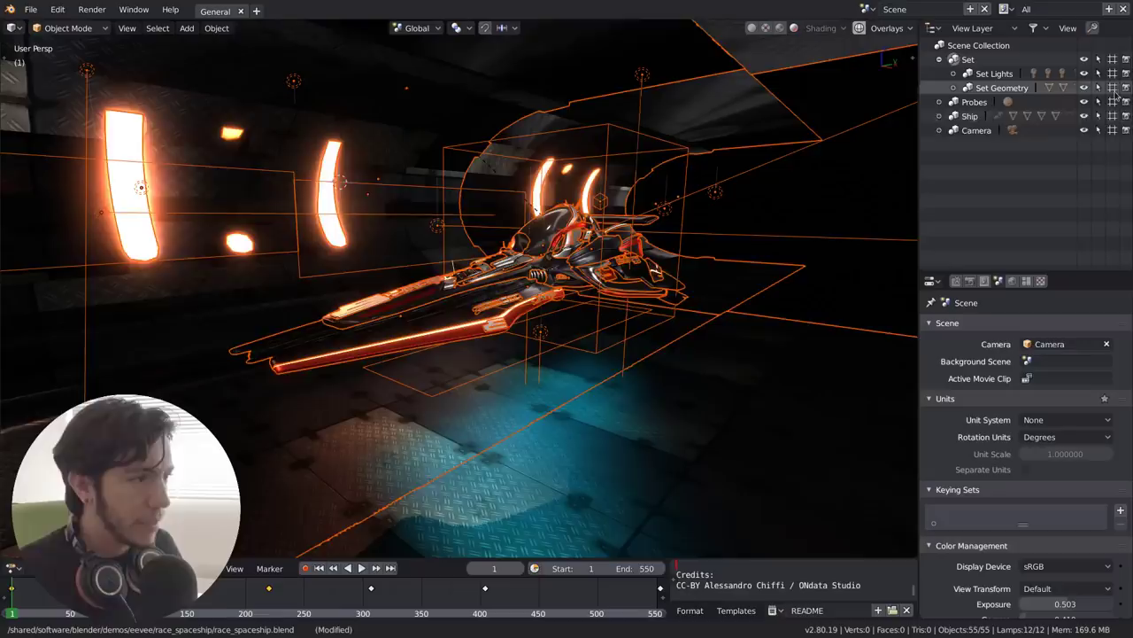
key("a")
left_click(1084, 103, "ctrl")
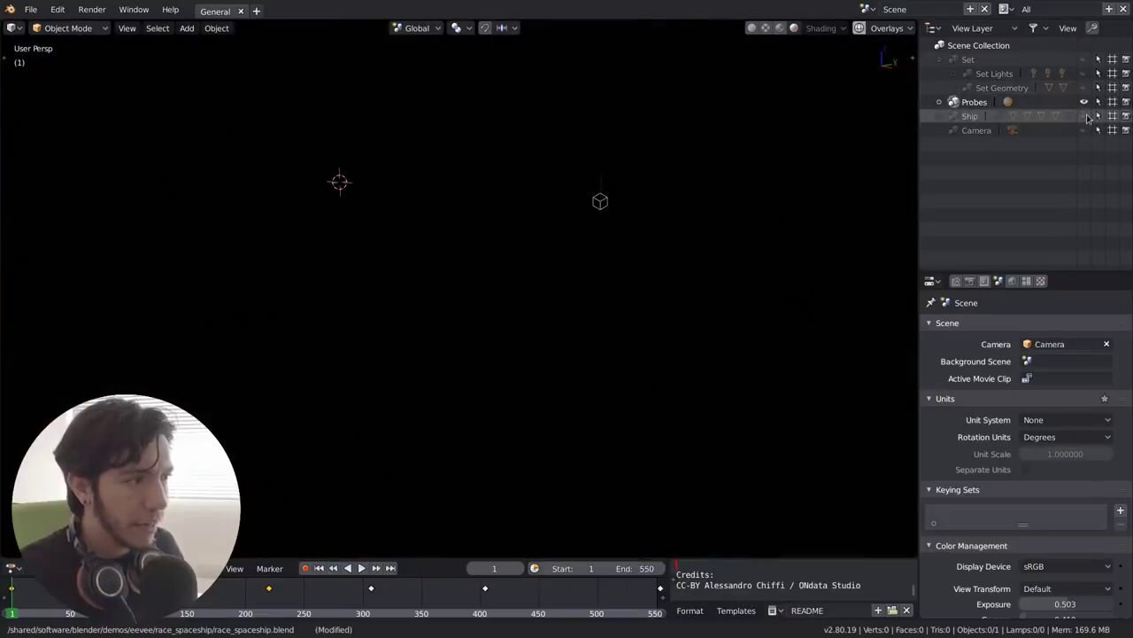
left_click(1085, 116, "ctrl")
left_click(1084, 130, "ctrl")
left_click(1083, 116, "ctrl")
left_click(1084, 59, "ctrl")
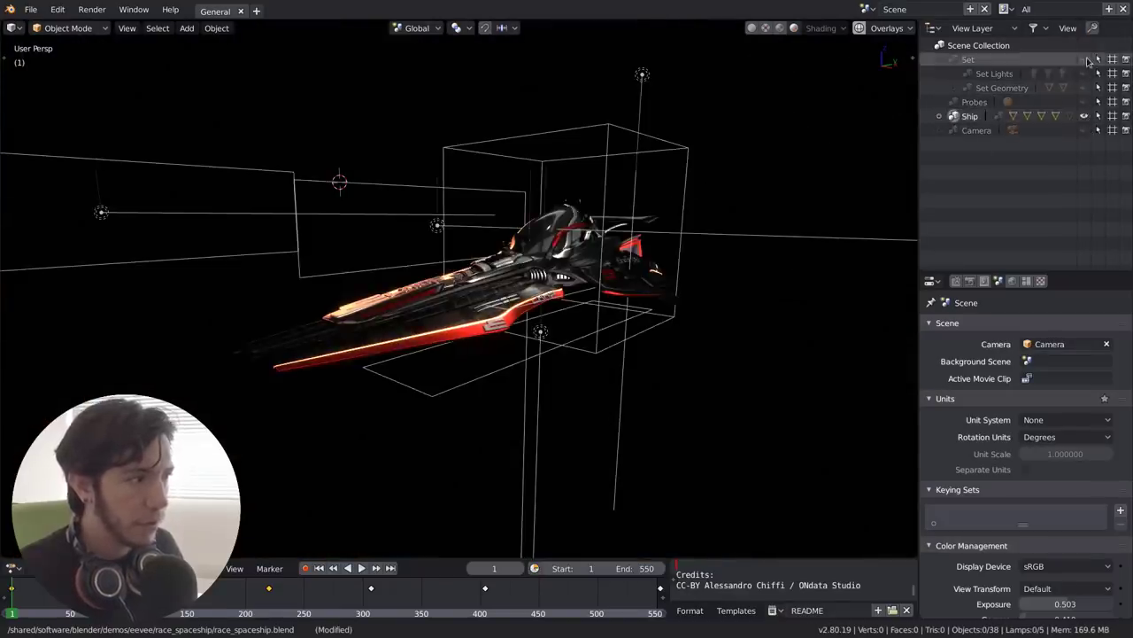
left_click(1083, 88, "ctrl")
left_click(1084, 88, "ctrl")
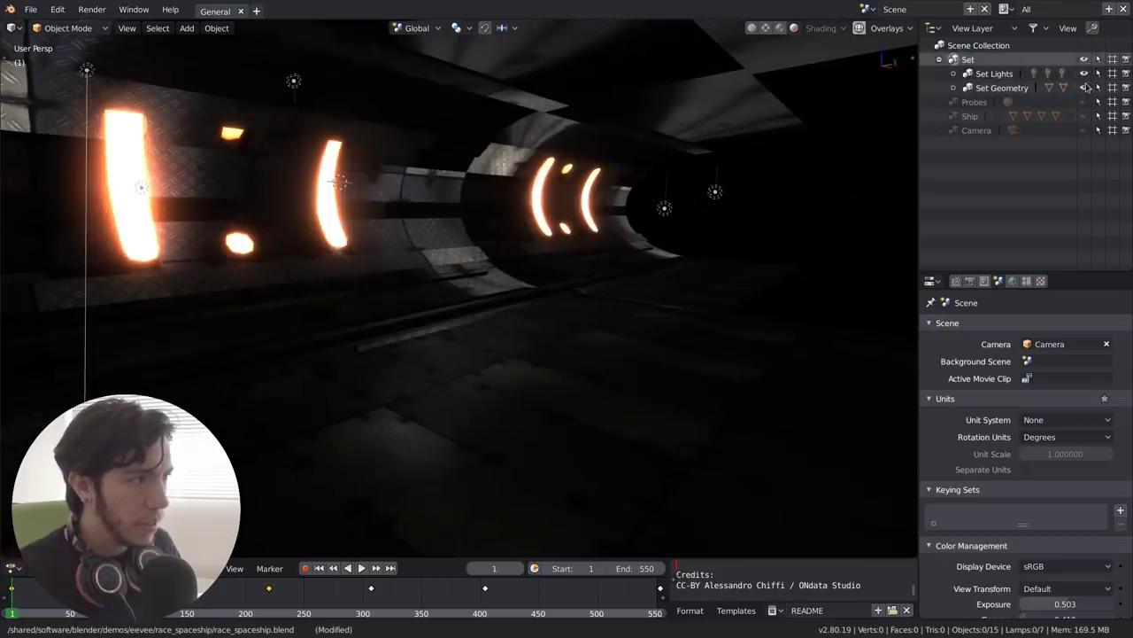
left_click(1084, 116, "ctrl")
left_click(1084, 102, "ctrl")
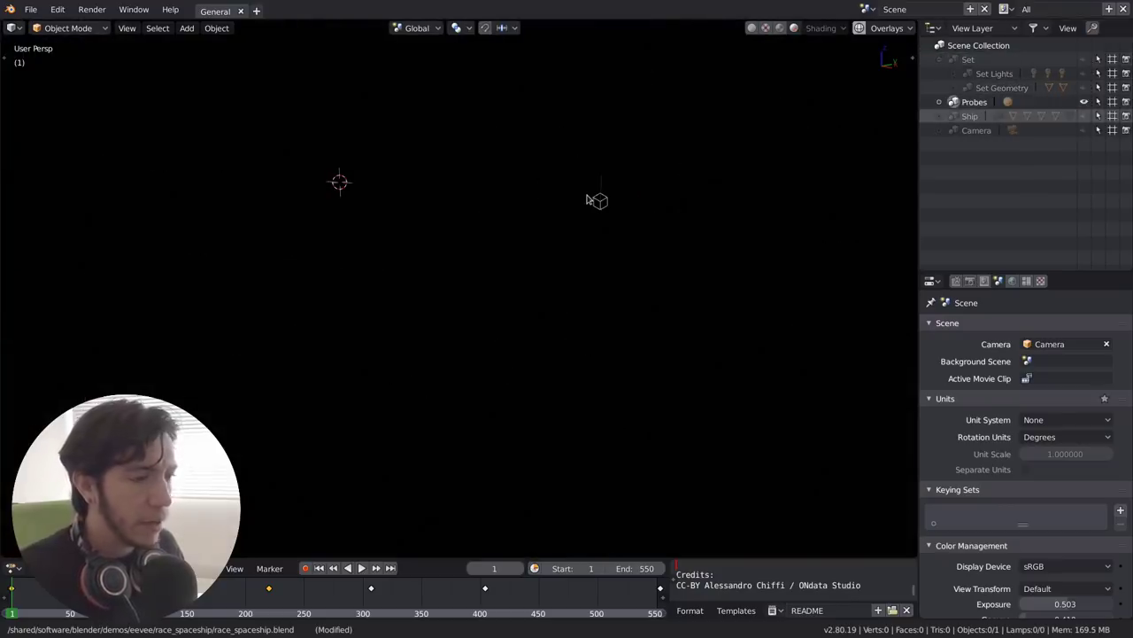
key("alt+h")
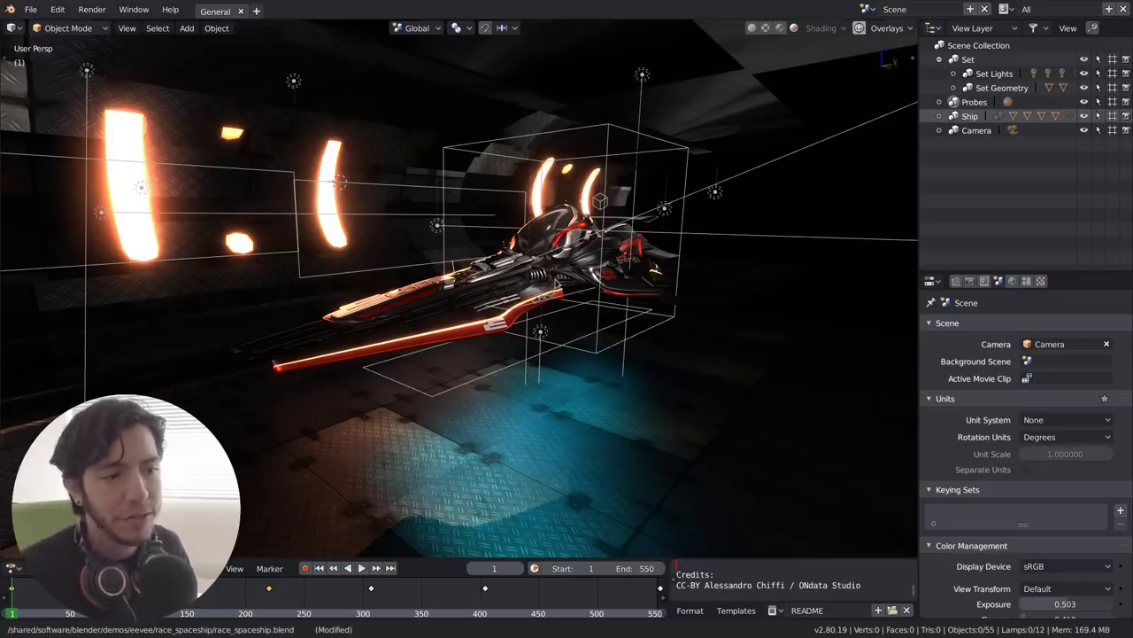
- Hide the ship's Cube.009 object in the viewport, then make it visible again inside the expanded Ship Geometry collection
right_click(536, 289)
middle_click_drag(536, 292, 580, 319)
scroll(491, 328, "up", 3)
scroll(571, 315, "down", 6)
key("Delete")
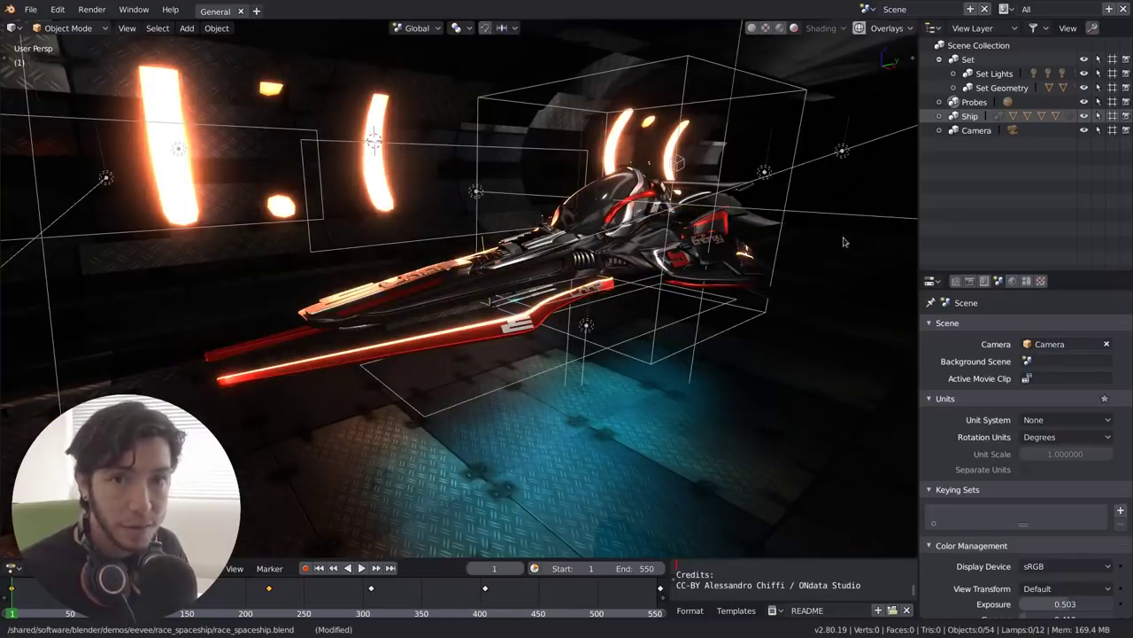
left_click(940, 116)
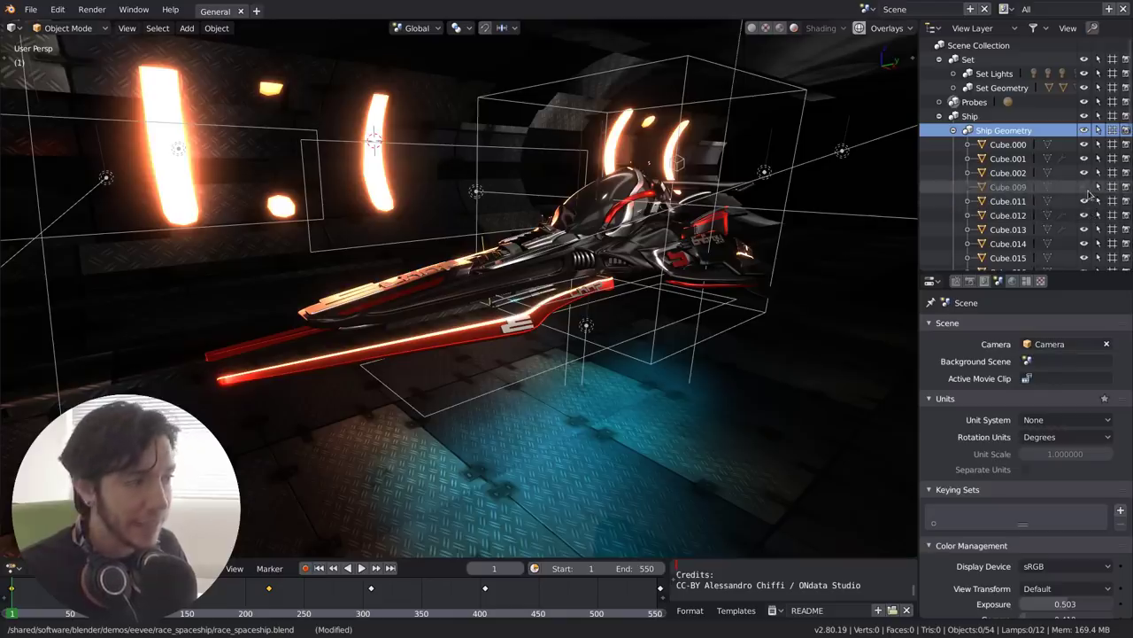
left_click(1083, 187)
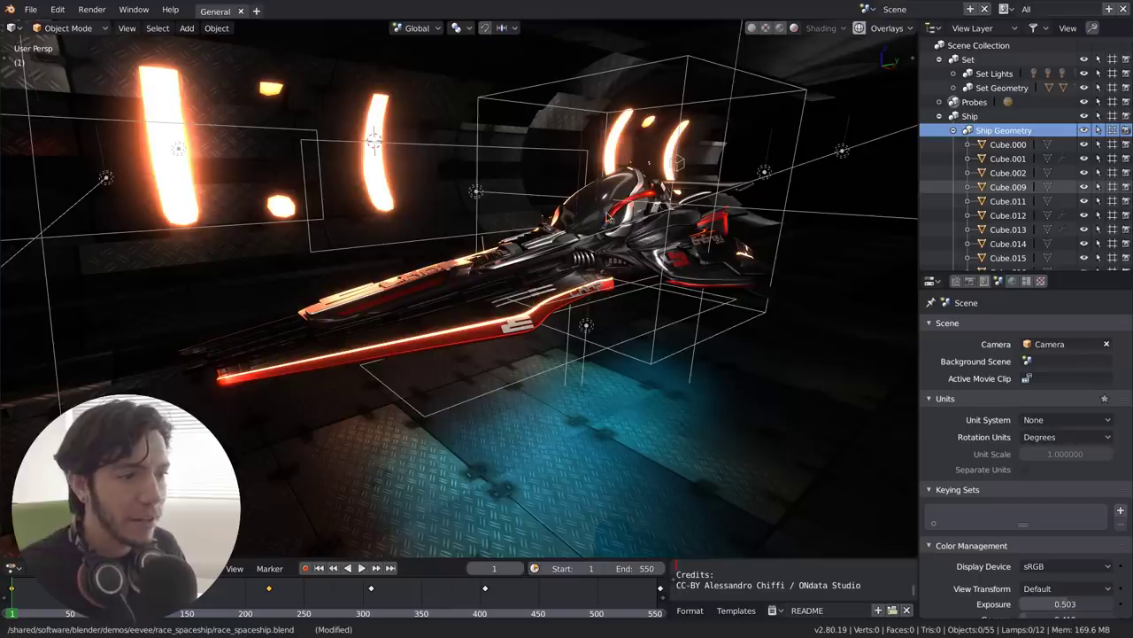
- Switch from the spaceship scene to the separate Blender 2.79 window
key("alt+Tab")
left_click(581, 228)
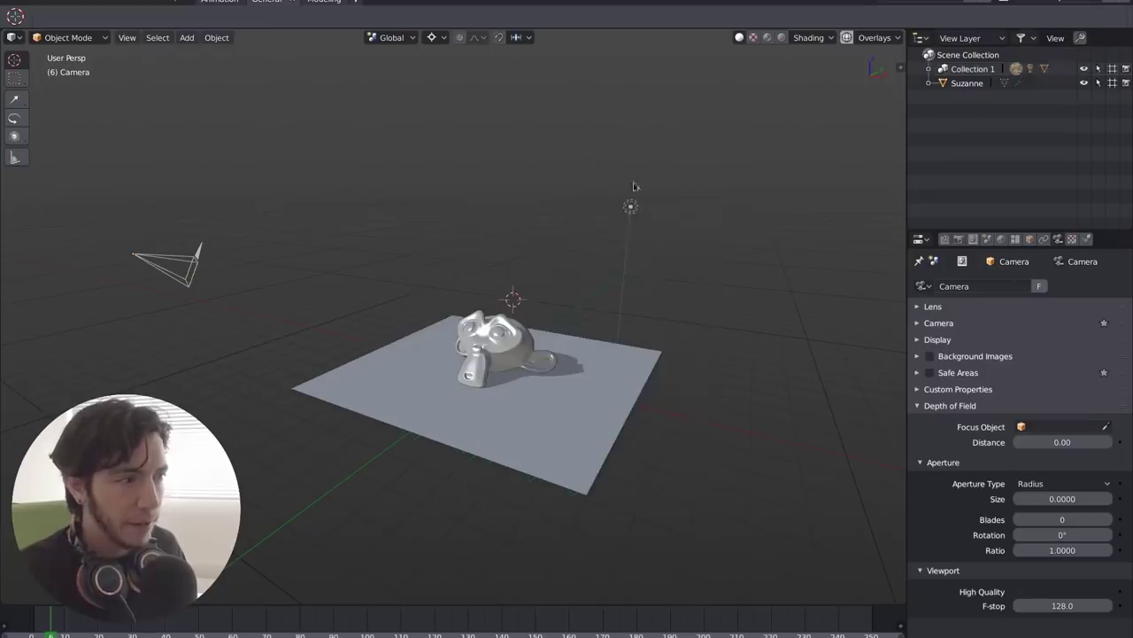
key("ctrl+q")
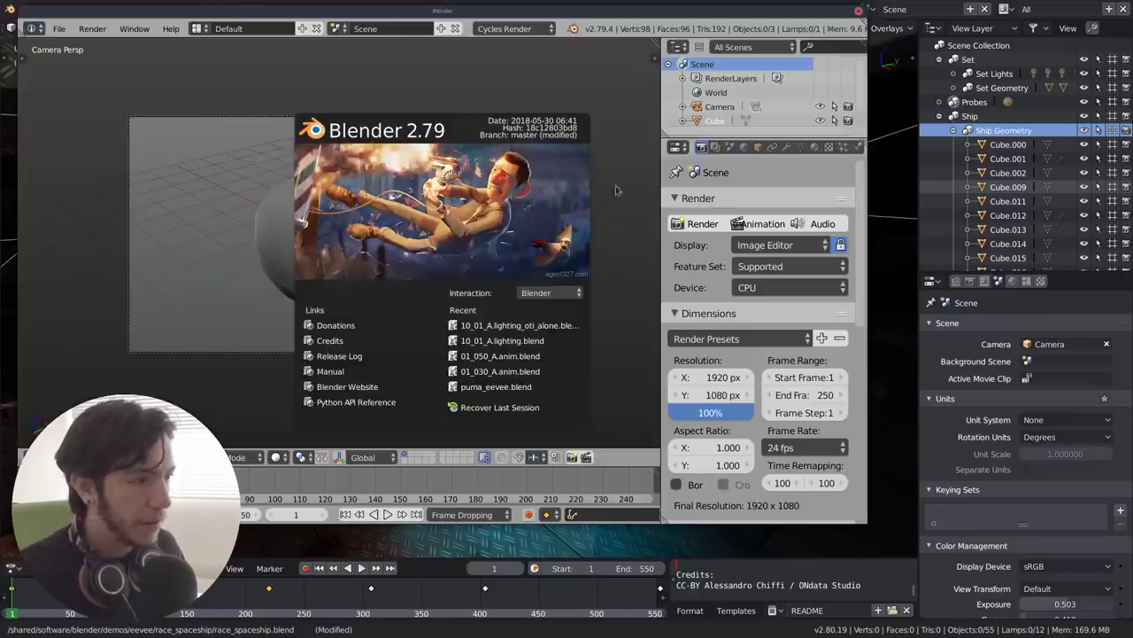
- Enlarge the outliner to list all scene objects and duplicate the sphere twice, placing the copies nearby
left_click_drag(800, 139, 800, 279)
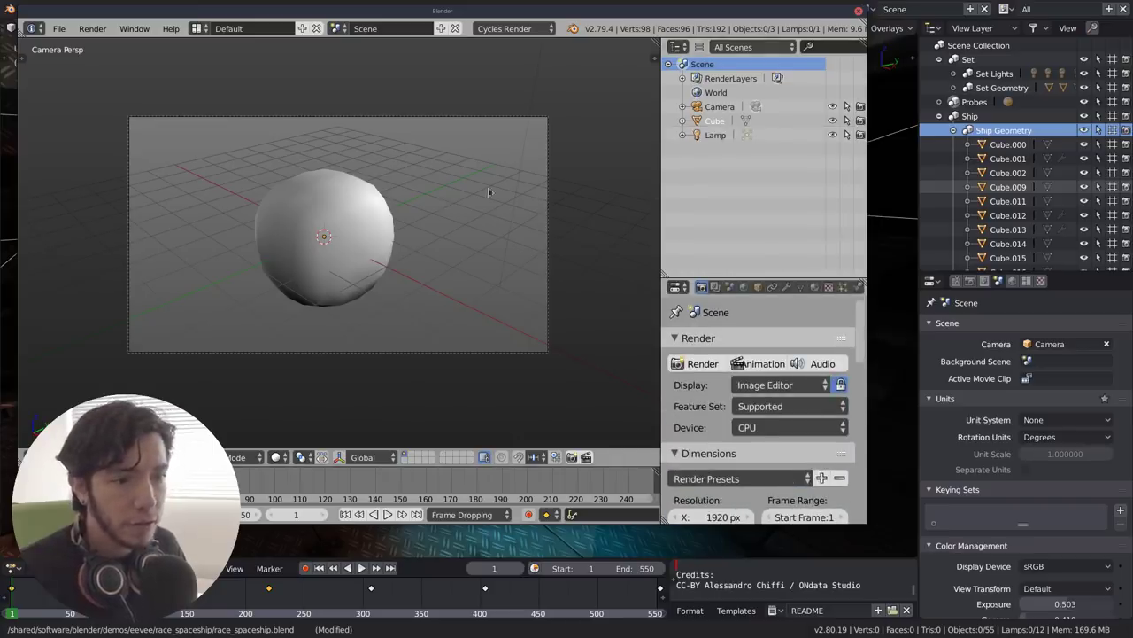
right_click(359, 233)
middle_click_drag(359, 233, 379, 239)
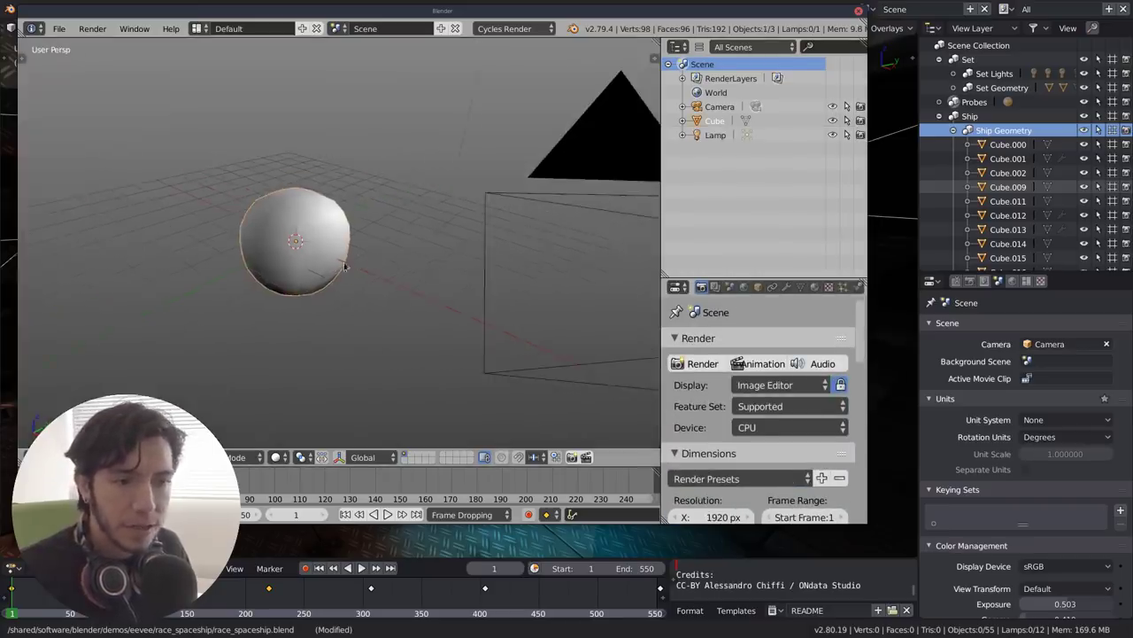
key("shift+d")
left_click(390, 286)
key("shift+d")
left_click(341, 336)
- Hide the duplicated sphere Cube.002 and select the original sphere
right_click(293, 242, "shift")
right_click(422, 195, "shift")
middle_click_drag(351, 299, 415, 315)
right_click(353, 294)
key("h")
right_click(301, 262)
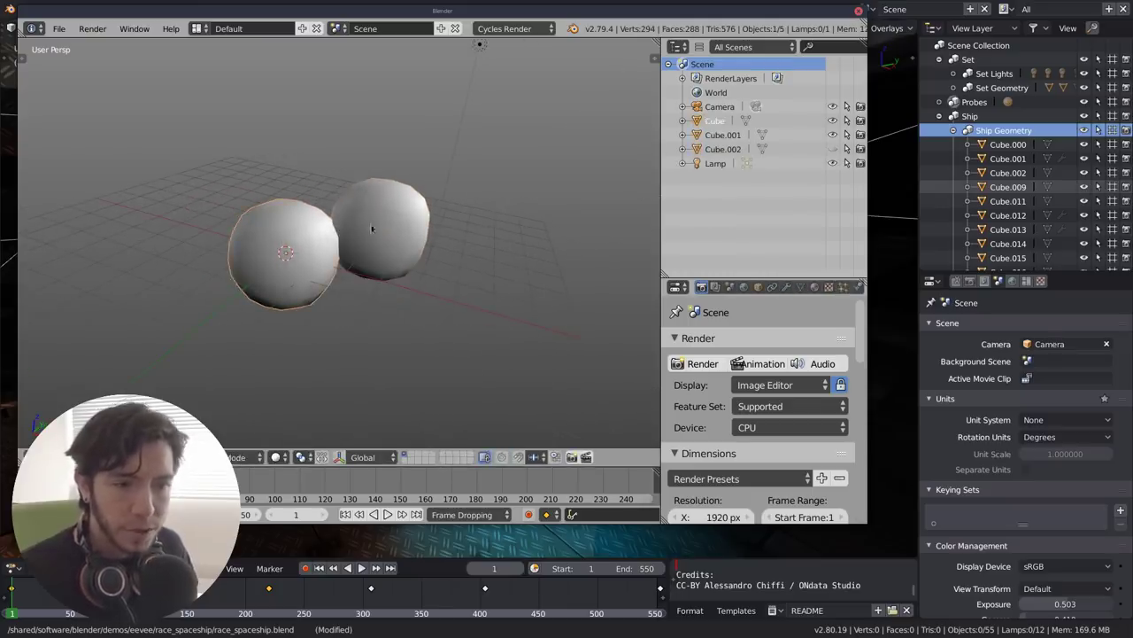
- Duplicate the two visible spheres together behind the originals, then quit Blender 2.79 discarding the changes
right_click(375, 228, "shift")
key("shift+d")
left_click(308, 141)
key("a")
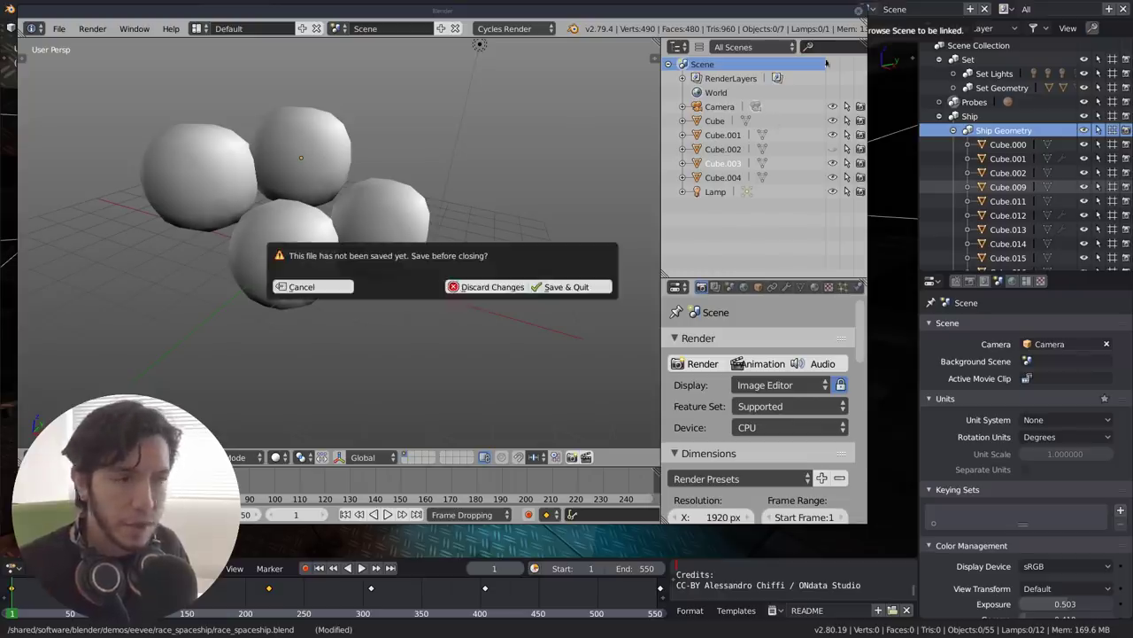
left_click(489, 287)
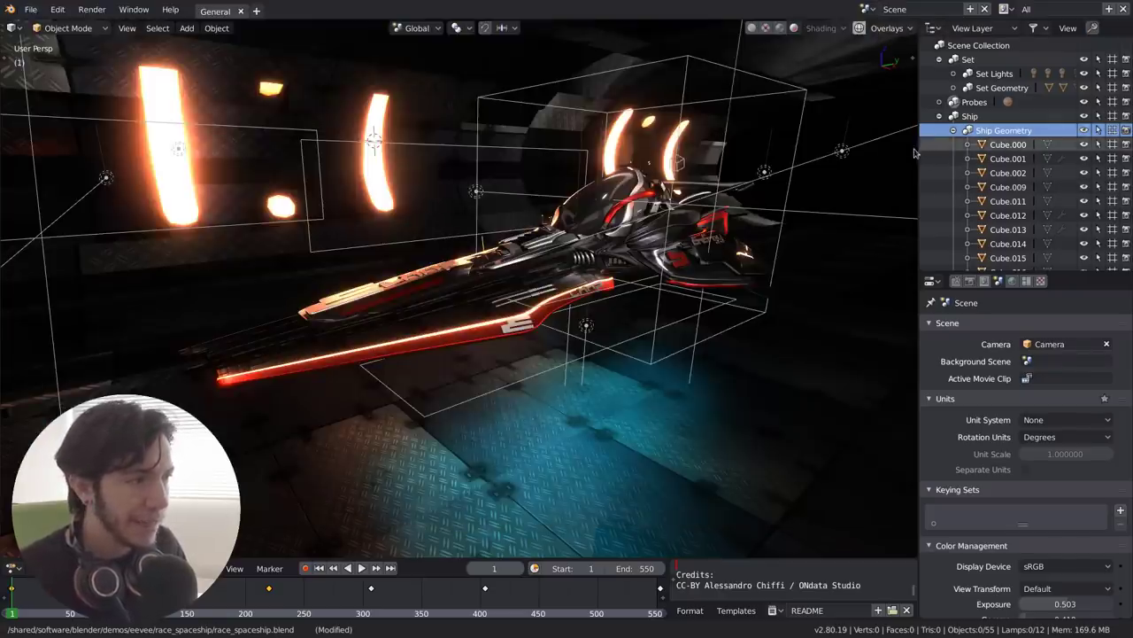
- Widen the outliner, then restrict viewport visibility for Cube.000 through Cube.011 in Ship Geometry and enable it again
left_click_drag(917, 152, 841, 160)
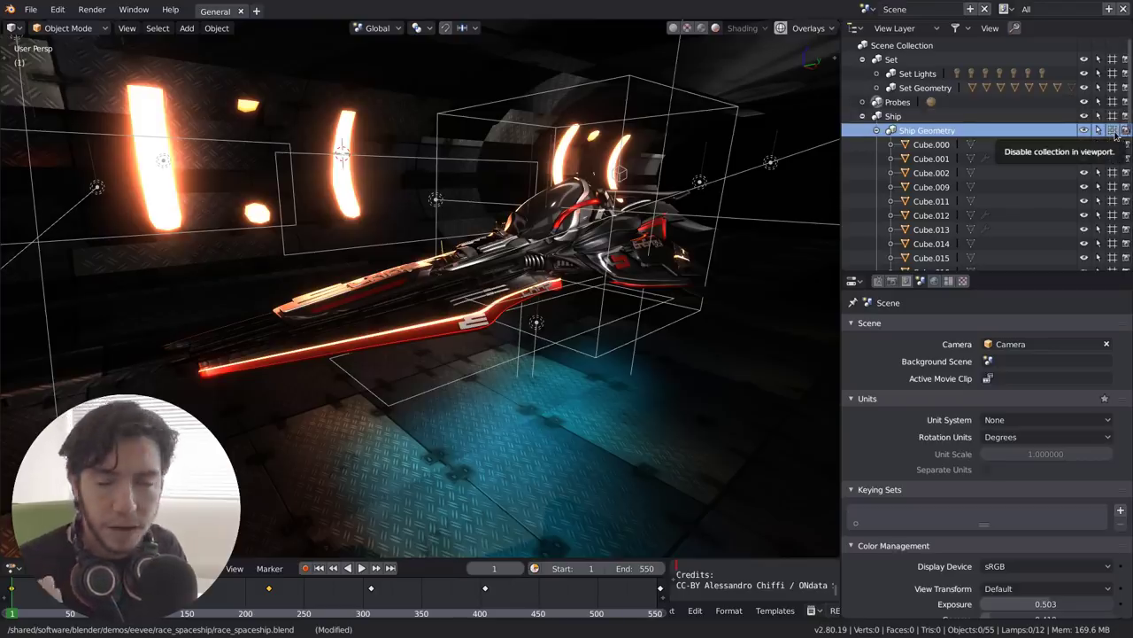
left_click(863, 116)
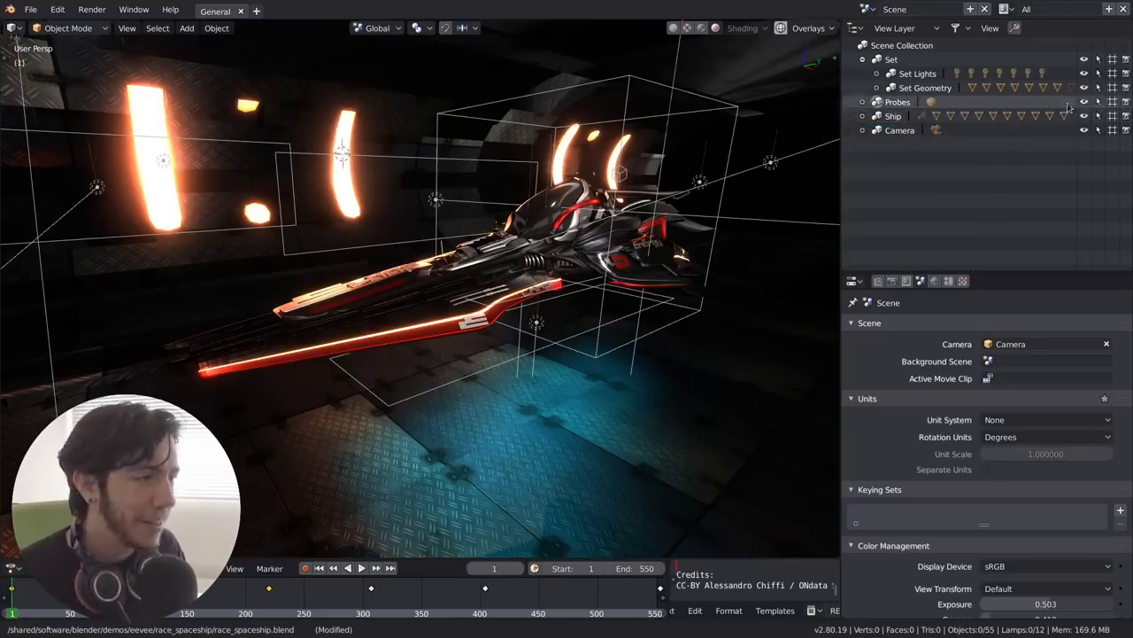
left_click(862, 116)
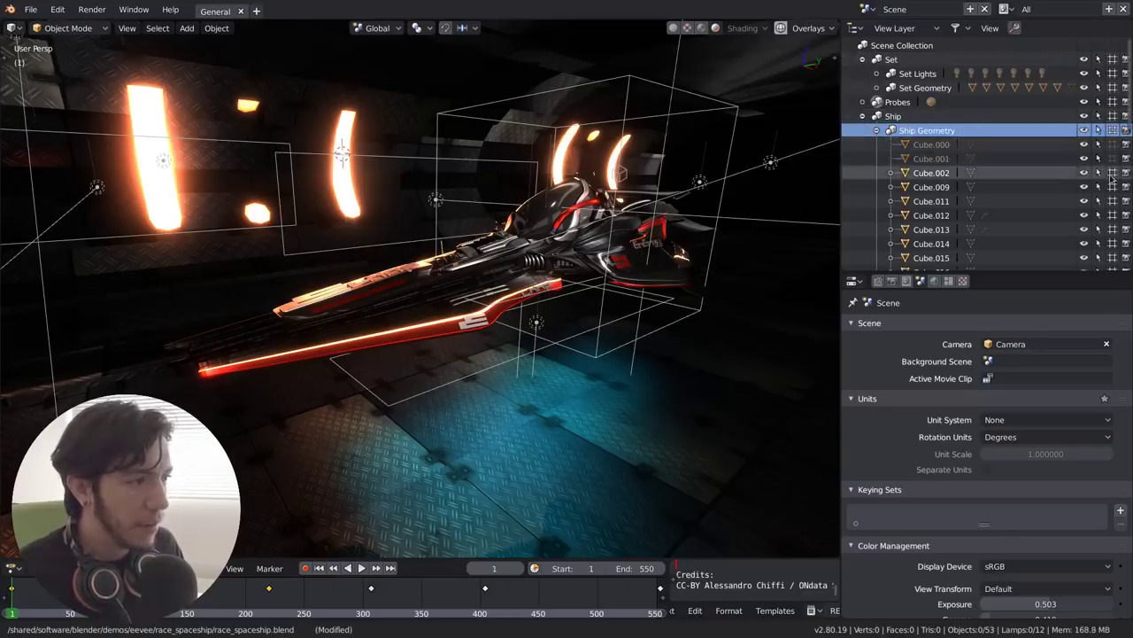
left_click_drag(1113, 174, 1115, 201)
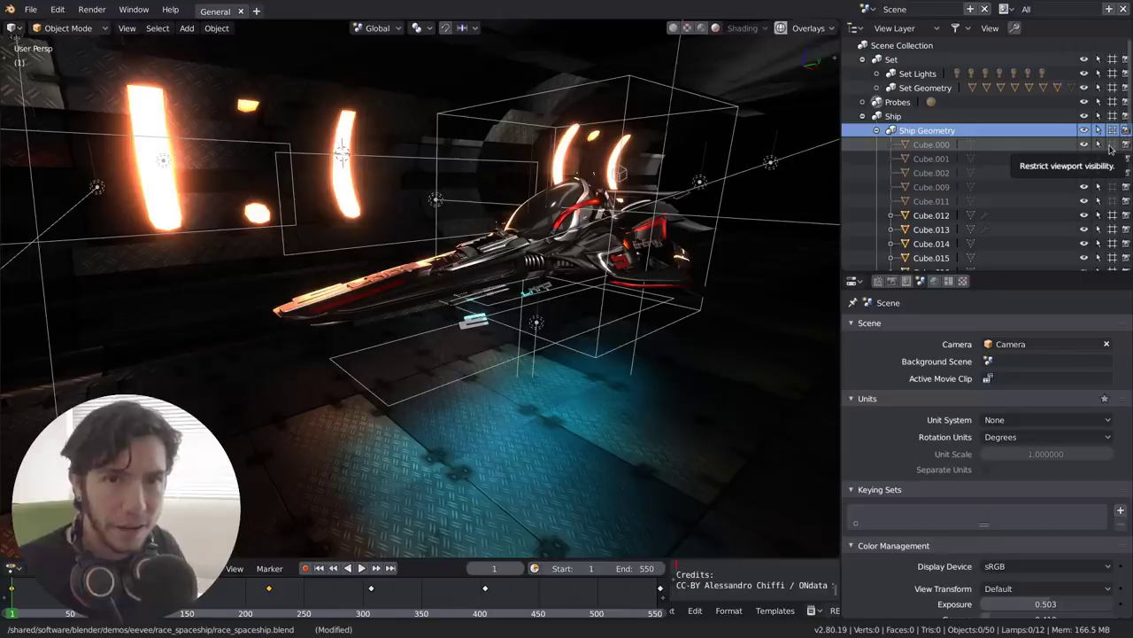
left_click_drag(1111, 145, 1112, 201)
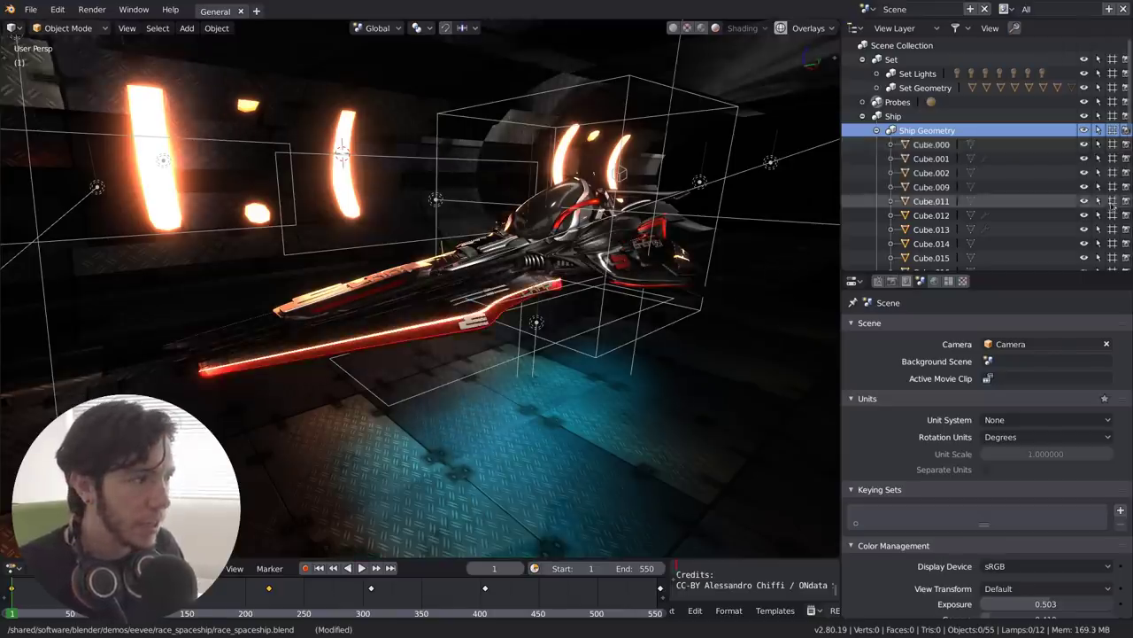
- Temporarily hide Cube.000 through Cube.015, show only the Ship collection, then reveal everything in the scene again
left_click_drag(1086, 145, 1085, 249)
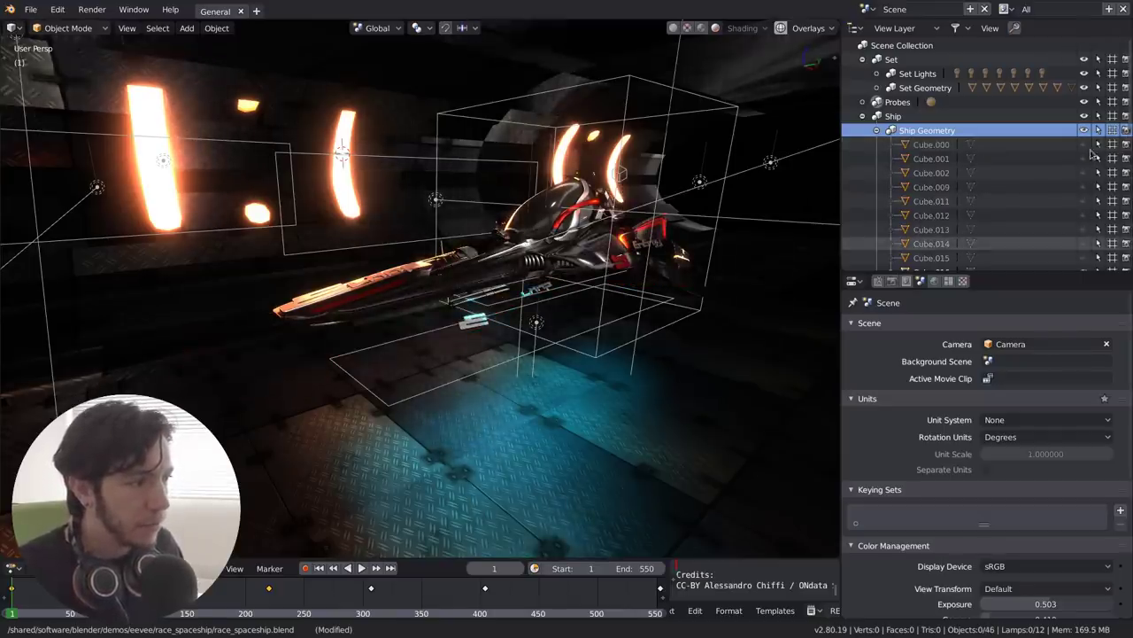
left_click_drag(1085, 59, 1085, 182)
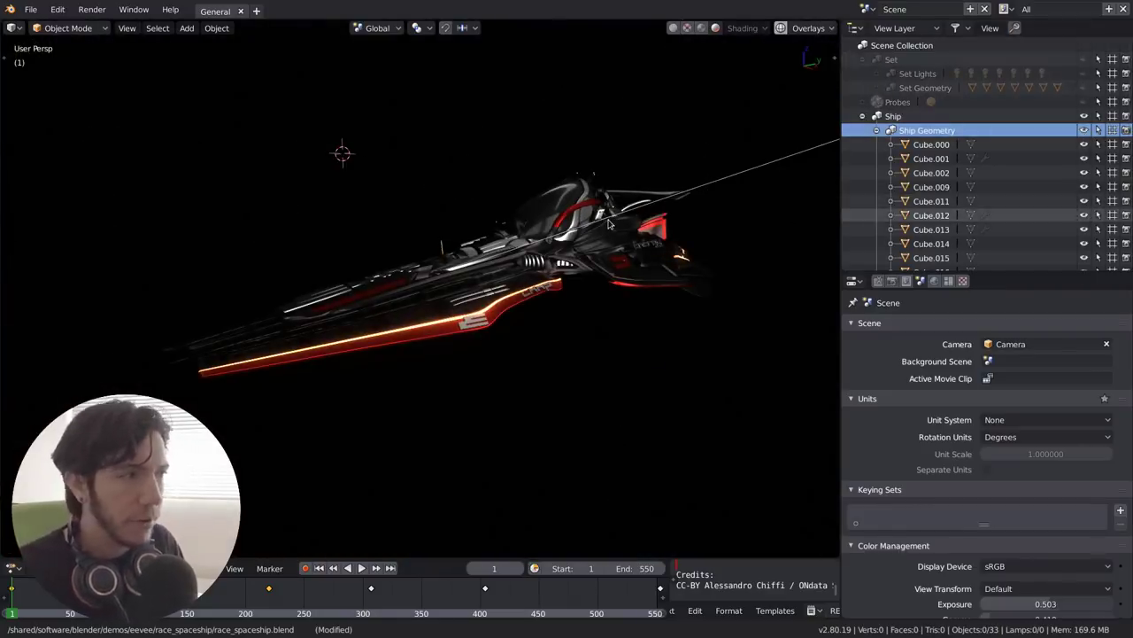
key("alt+h")
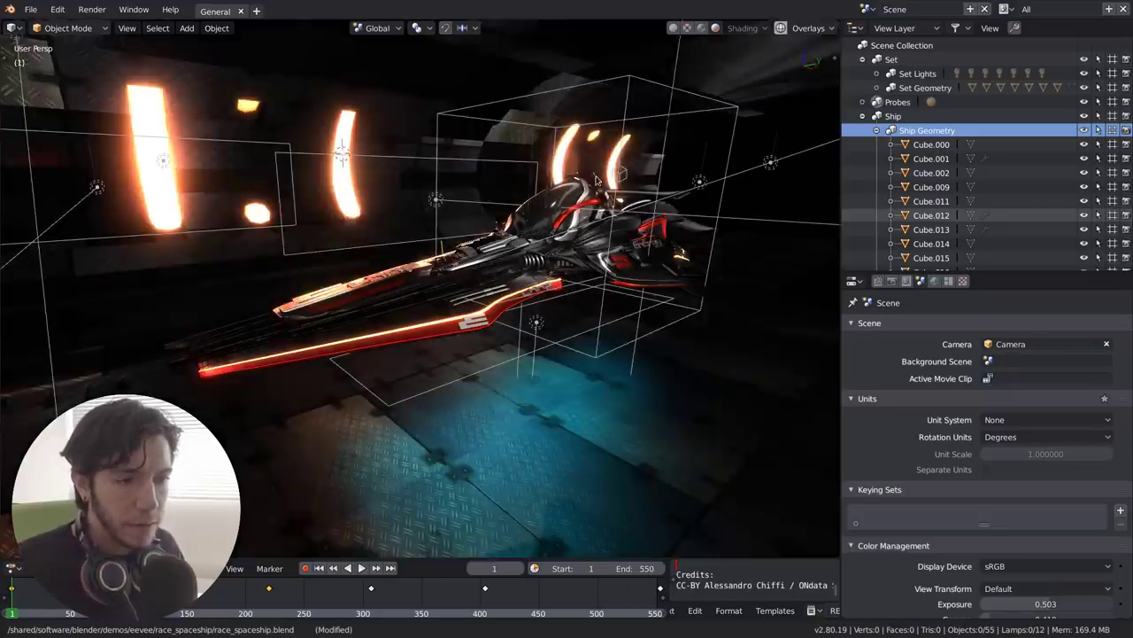
- Select all objects in the spaceship scene, then clear the selection
scroll(596, 178, "down", 3)
middle_click_drag(479, 261, 531, 282)
key("a")
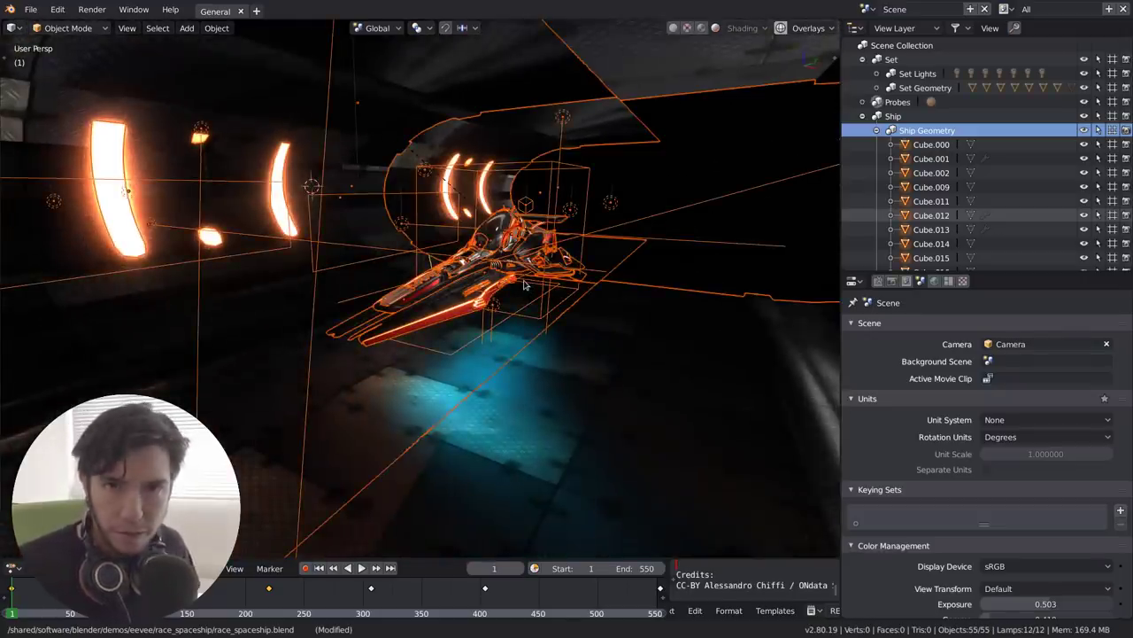
key("a")
middle_click_drag(578, 265, 673, 273)
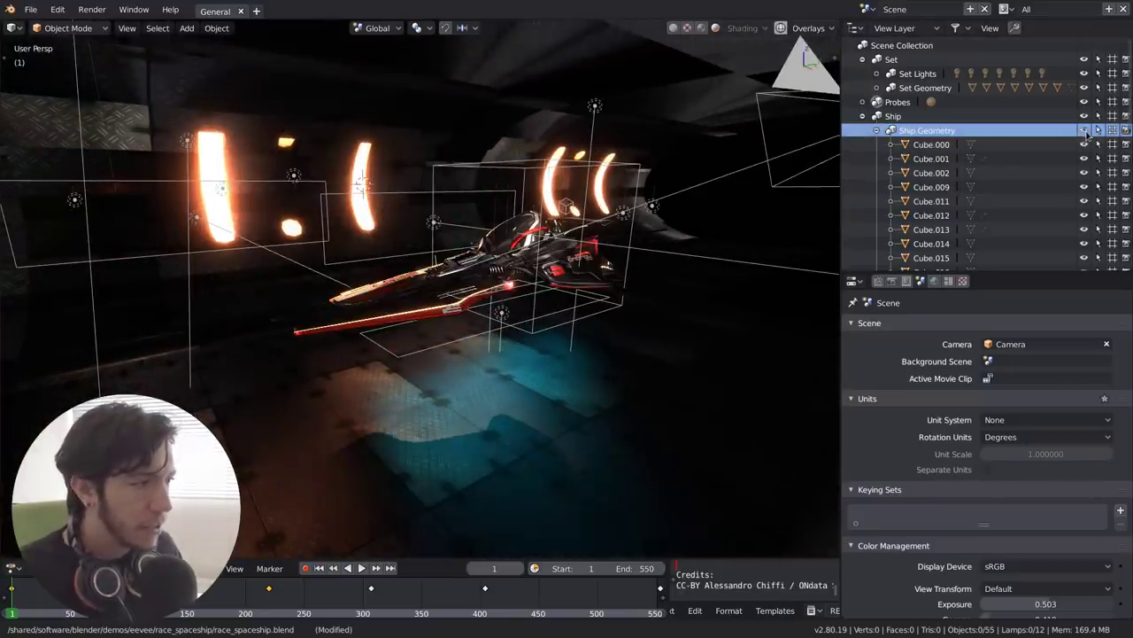
right_click(419, 299)
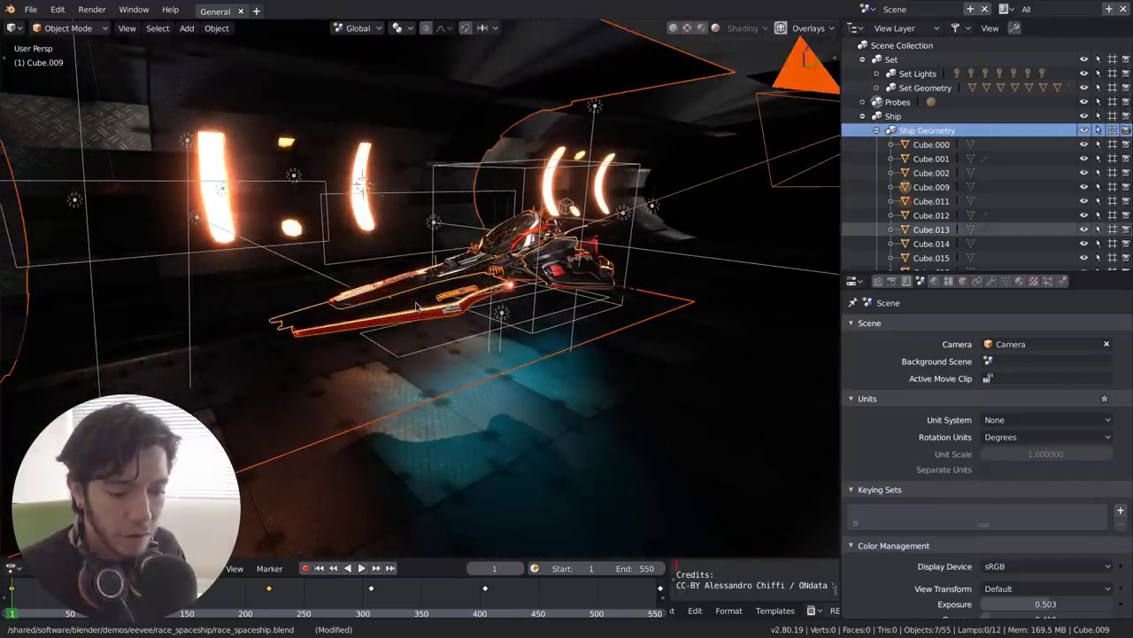
key("alt+a")
middle_click_drag(416, 305, 456, 308)
key("a")
key("alt+a")
scroll(456, 308, "up", 5)
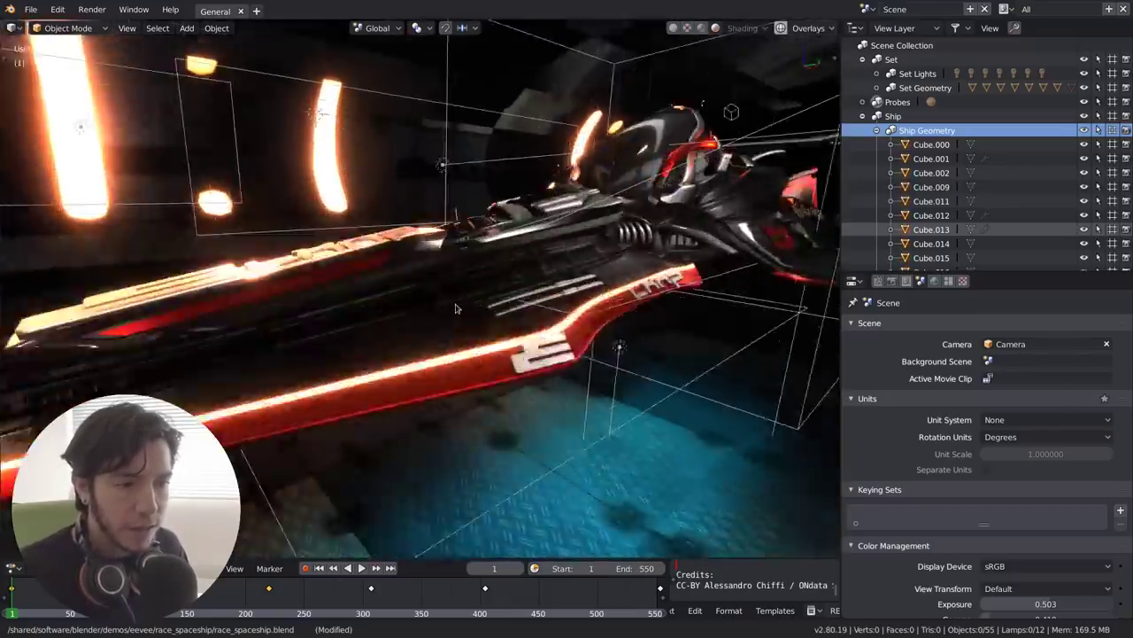
- Select the ship's Cube.009 mesh, isolate it in local view, then return to the full scene
scroll(456, 308, "up", 1)
right_click(456, 308)
scroll(456, 308, "down", 3)
key("g")
right_click(479, 308)
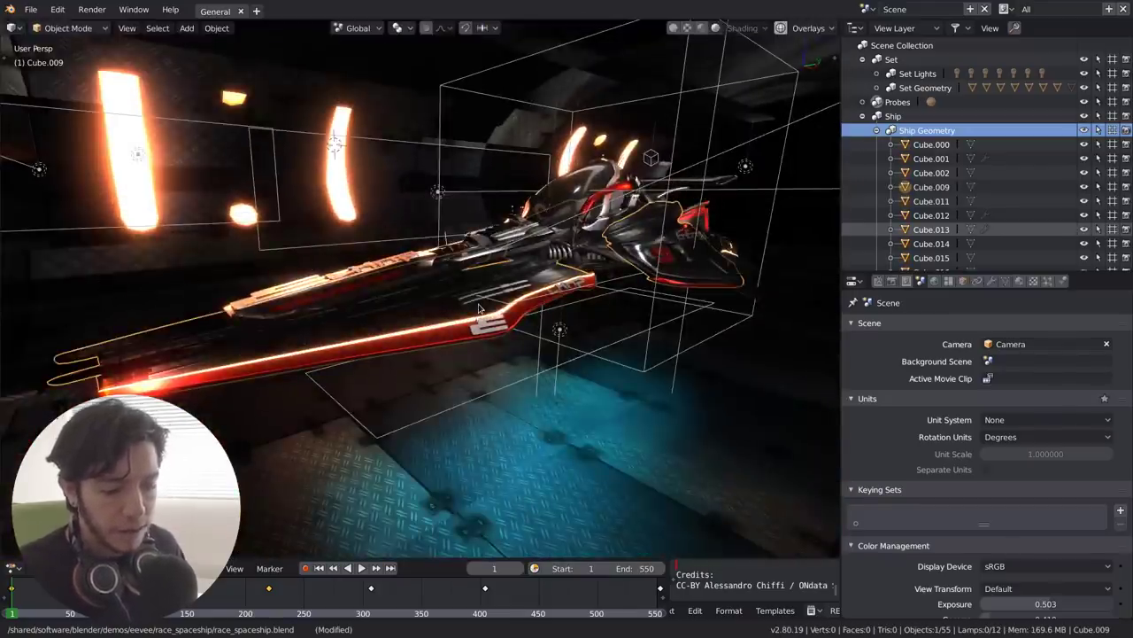
key("KP_Divide")
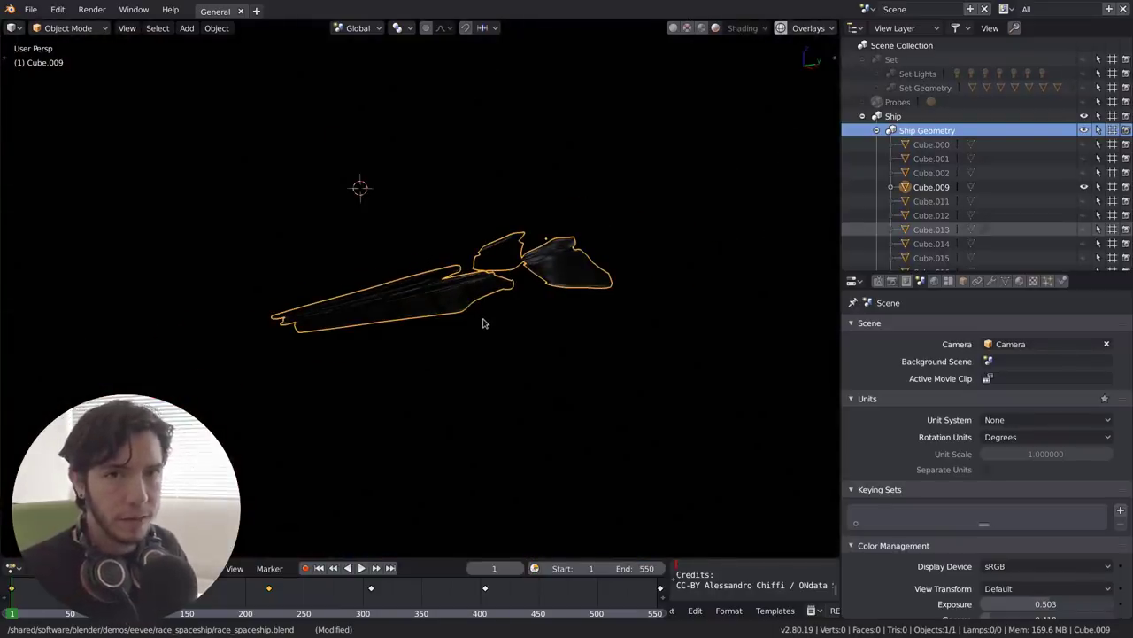
middle_click_drag(483, 323, 526, 326)
key("KP_Divide")
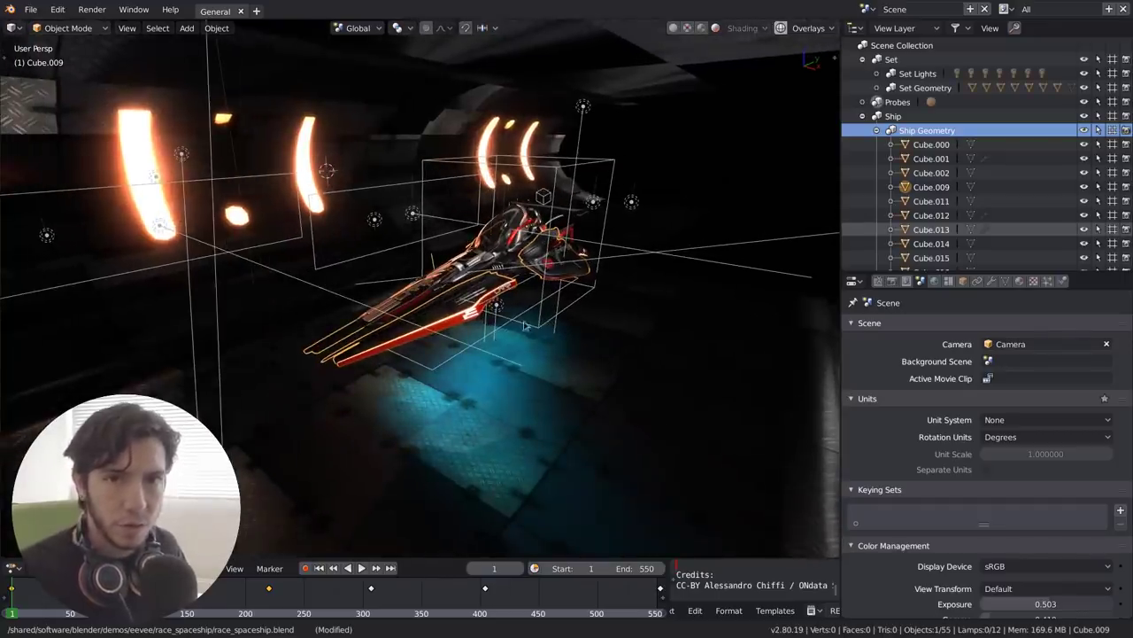
- Select the tunnel mesh Cylinder.000 and examine the Hide Objects By Collection list
key("a")
key("a")
right_click(478, 292)
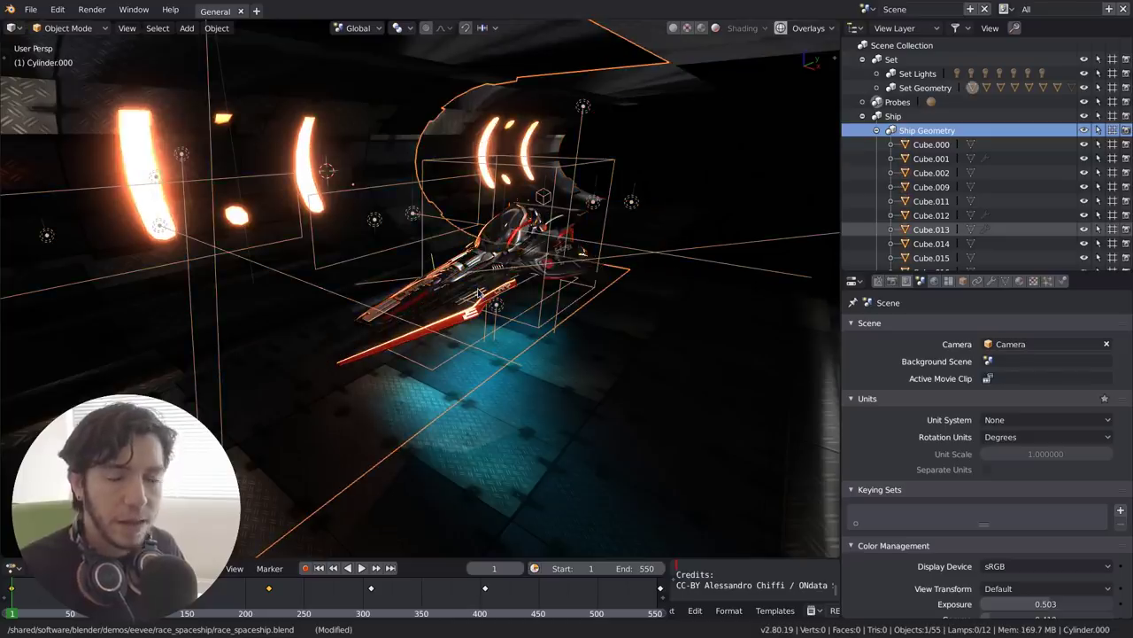
key("ctrl+h")
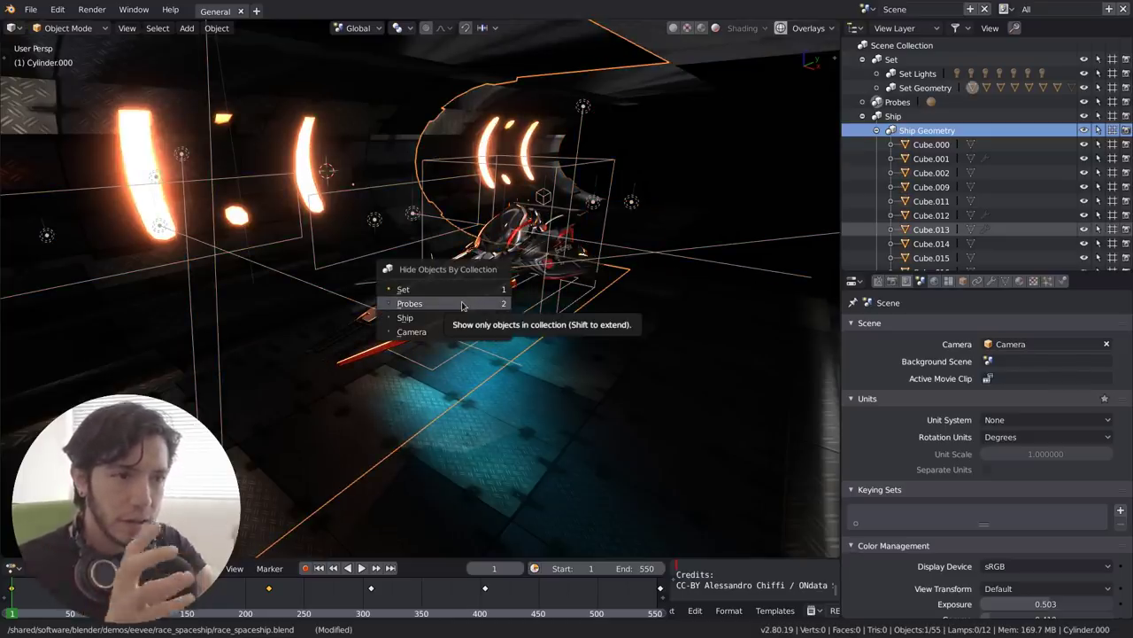
left_click(409, 332)
- Collapse the Ship collection and add three new empty collections directly under the Scene Collection
left_click(861, 117)
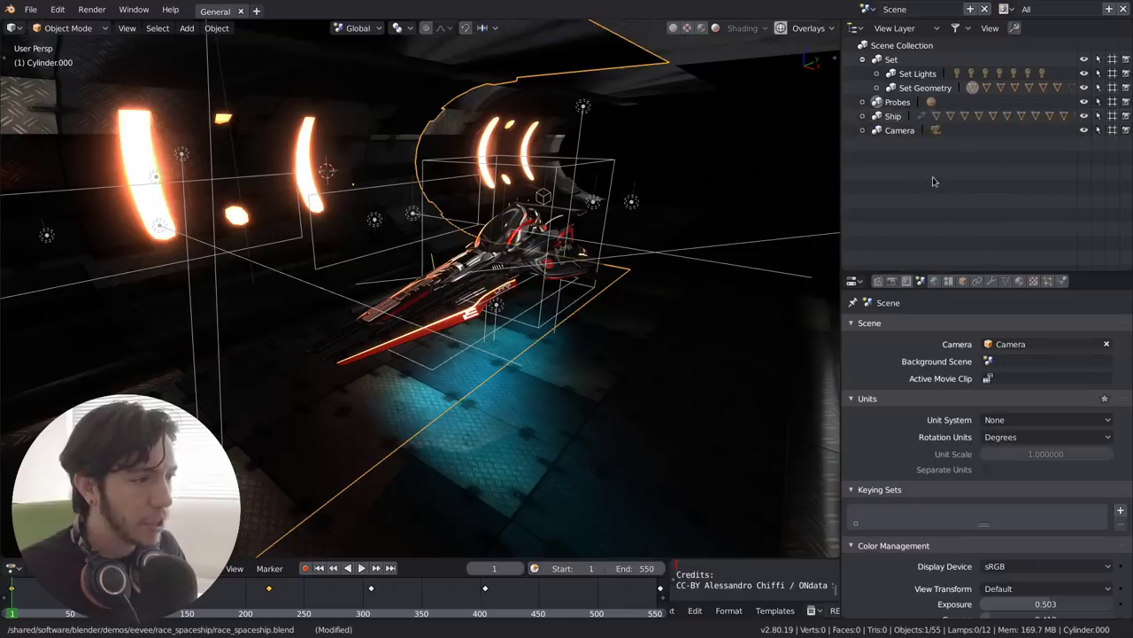
left_click(900, 132)
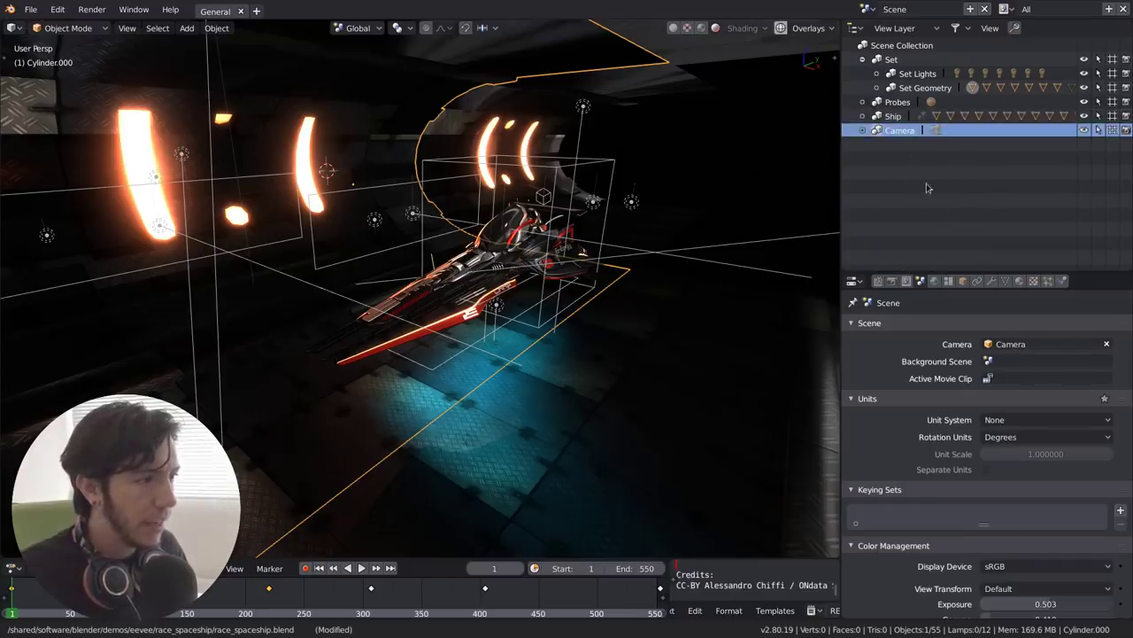
left_click(904, 46)
key("c")
key("c")
key("c")
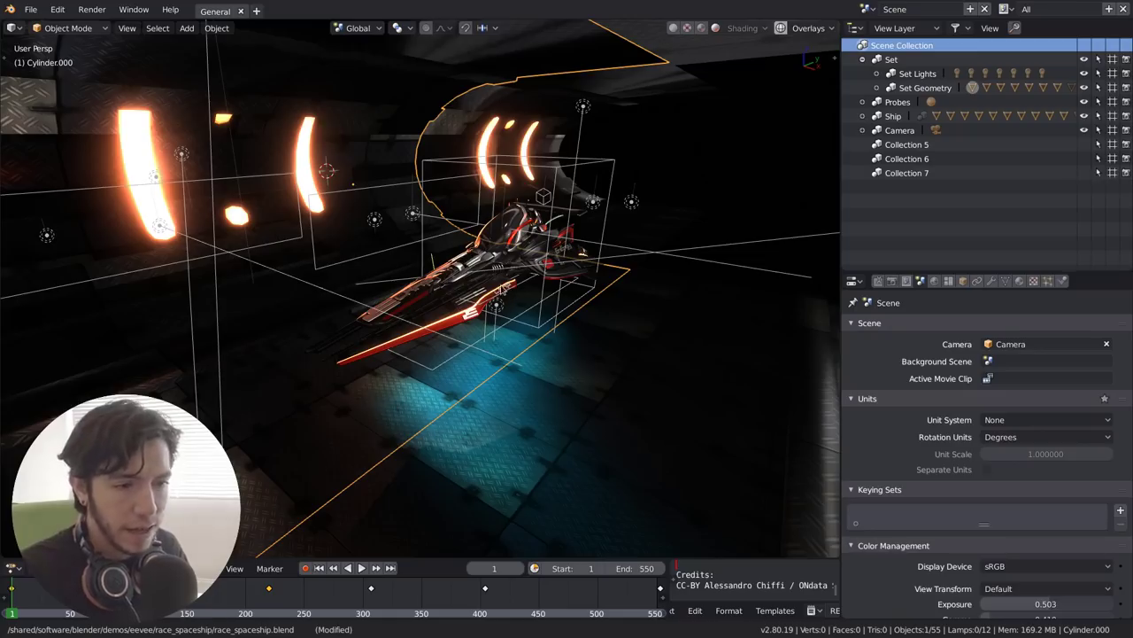
- Review the numbered collection visibility list, isolate collections 1 through 6 one after another, then show only the Set collection
key("ctrl+h")
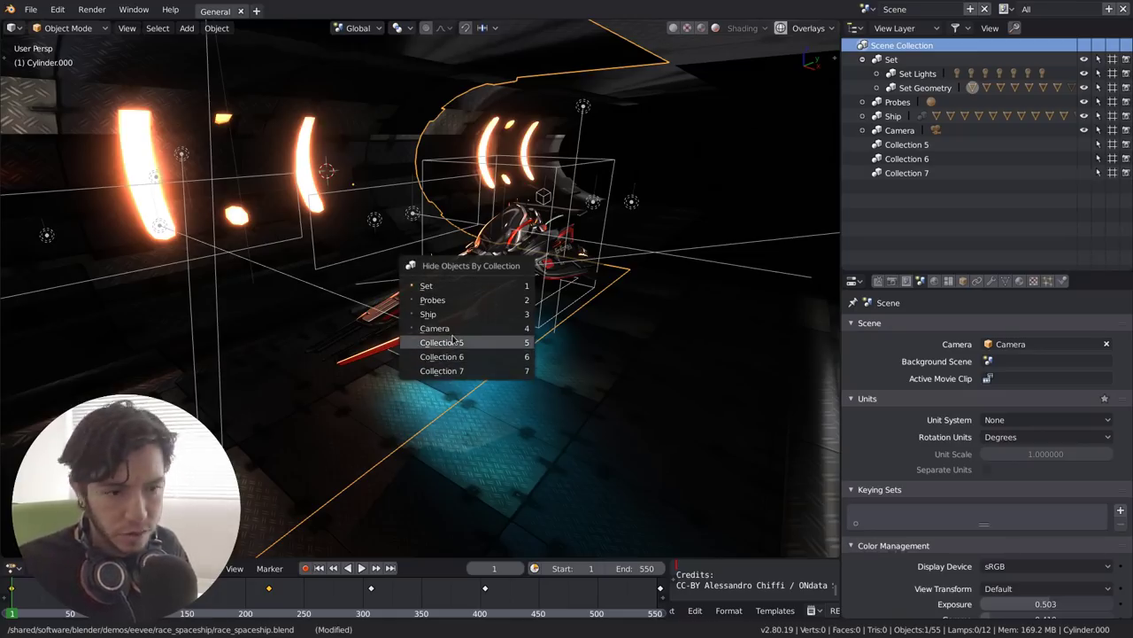
left_click(456, 286)
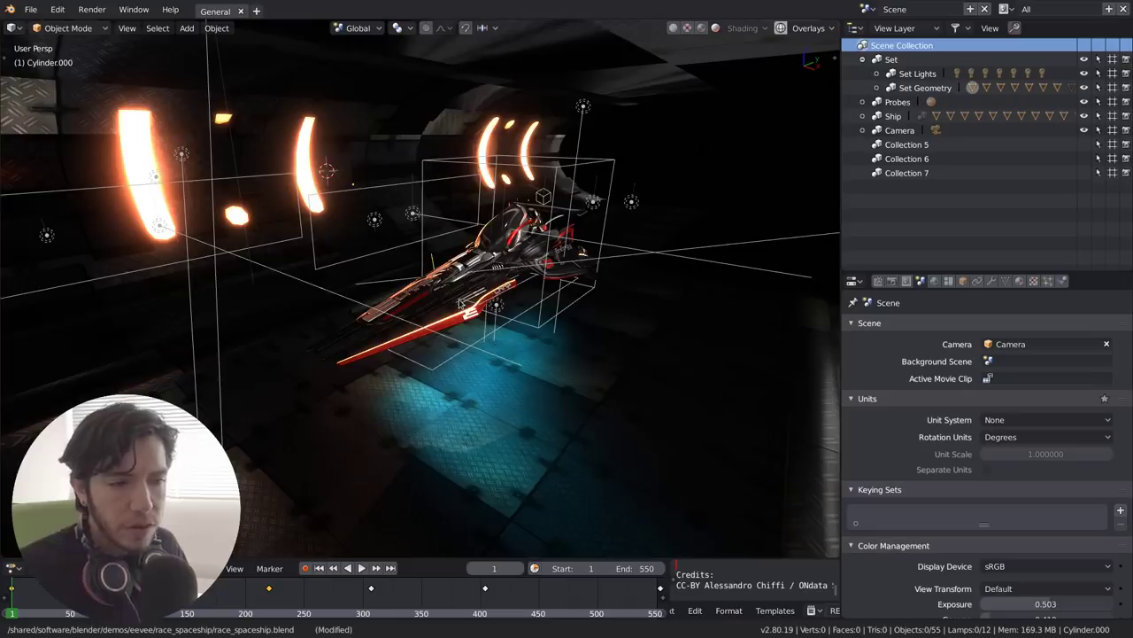
key("1")
key("2")
key("3")
key("4")
key("5")
key("6")
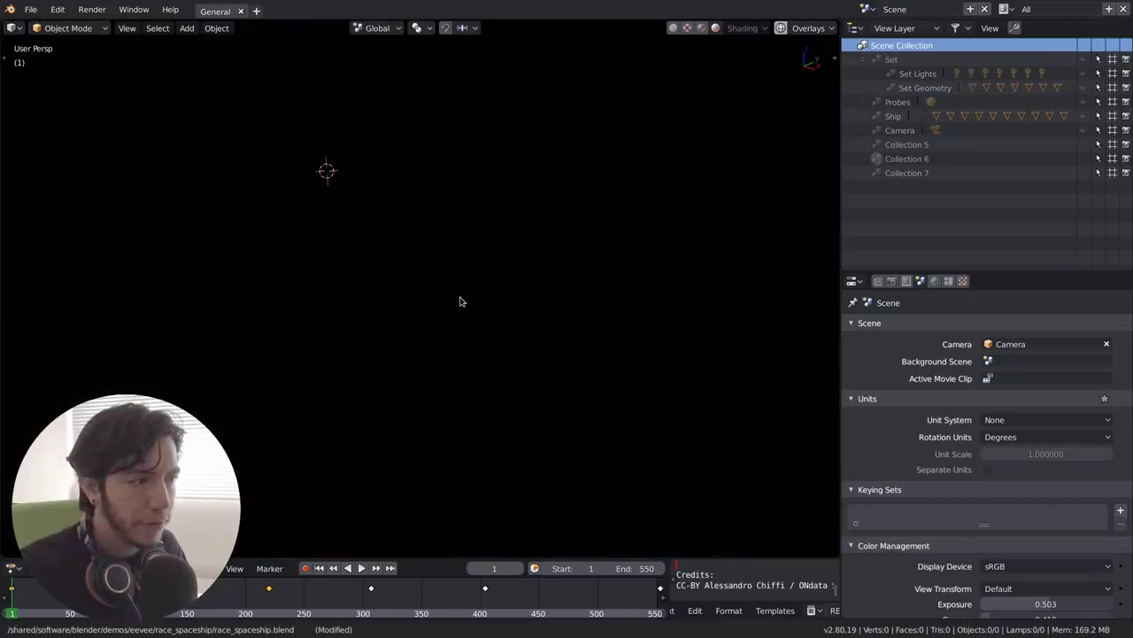
key("1")
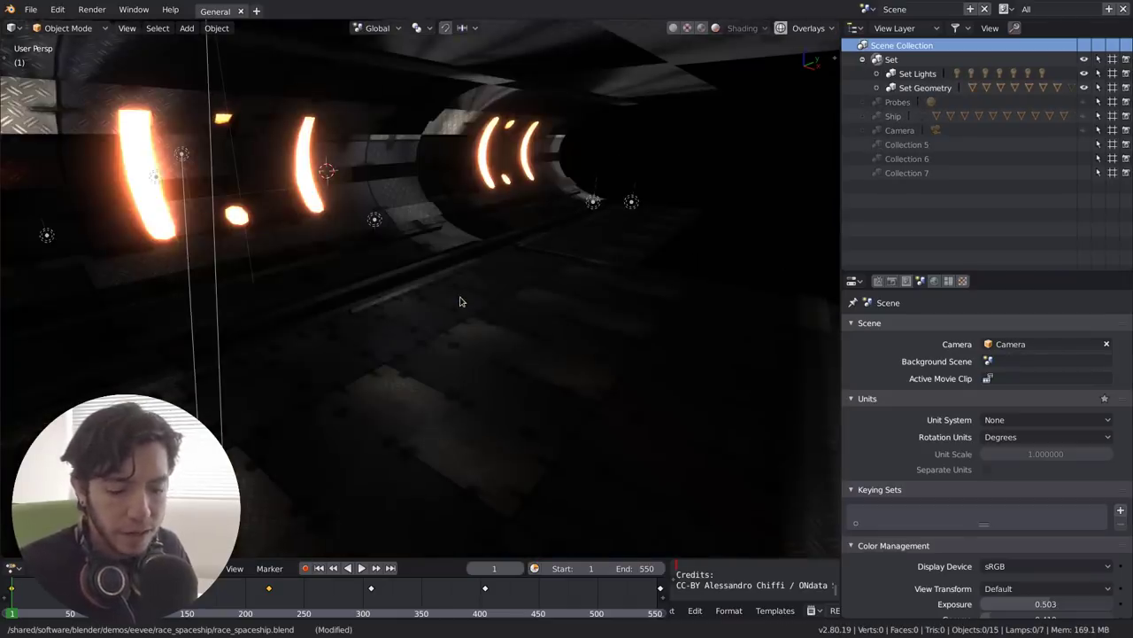
- Check the Hide Objects By Collection list while Set is isolated, then reveal all collections
key("ctrl+h")
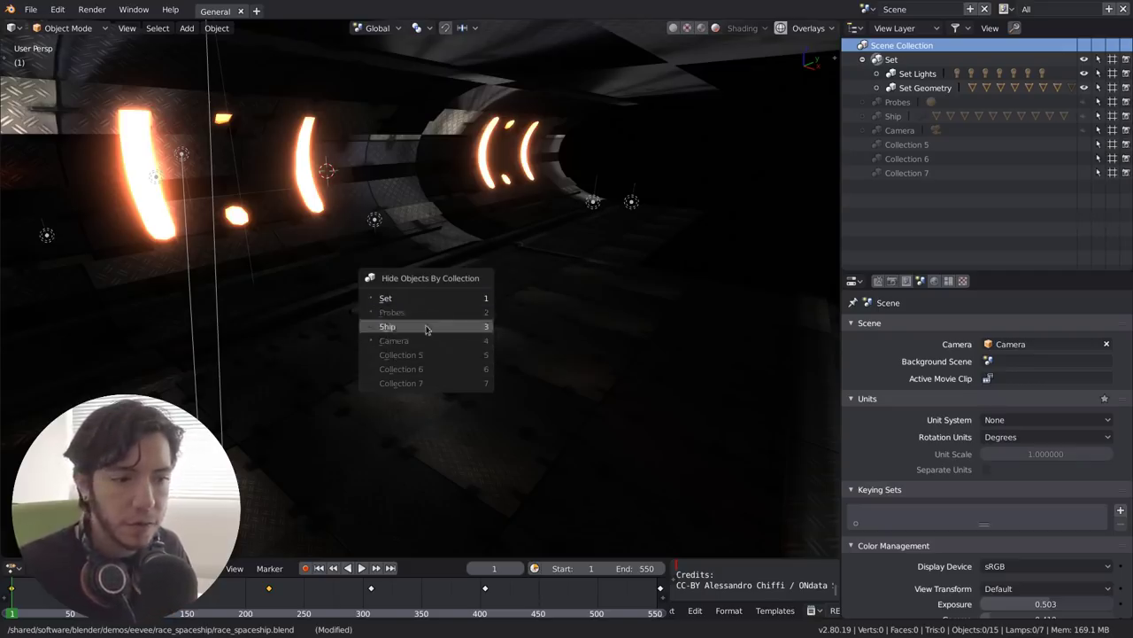
key("Escape")
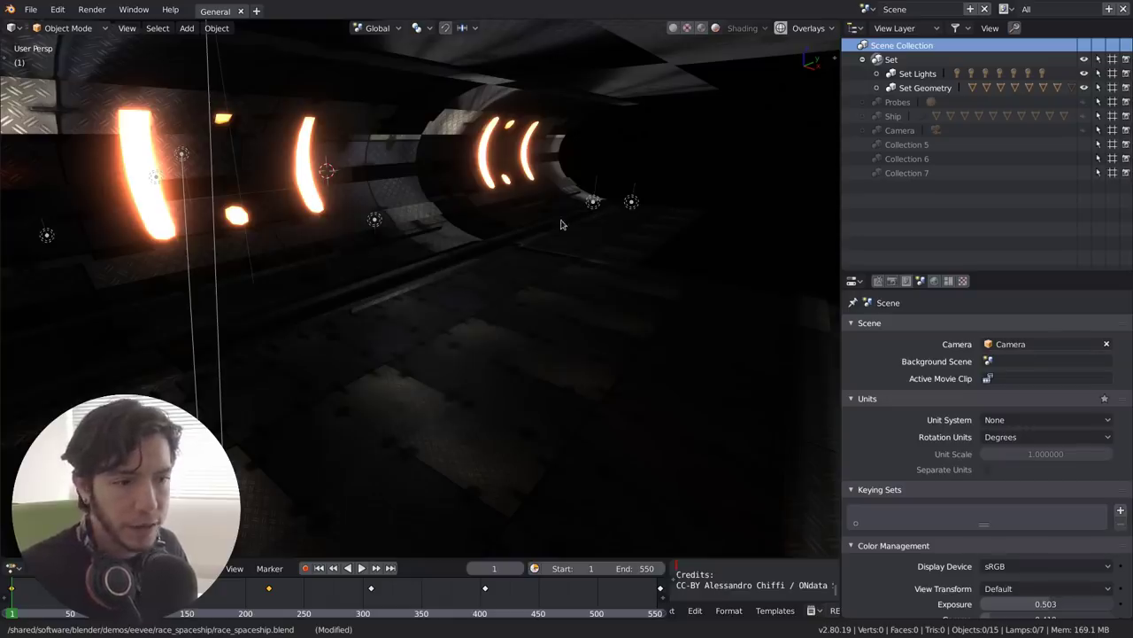
key("alt+h")
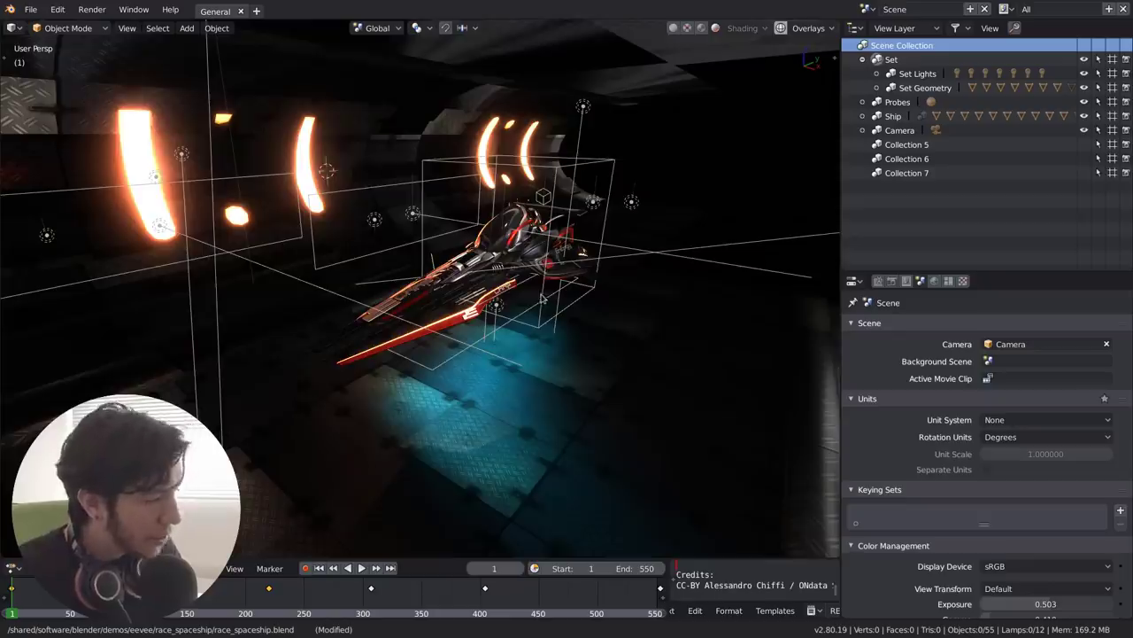
- Delete the ship's Cube.027 mesh, then undo the deletion
middle_click_drag(543, 303, 503, 281)
left_click(503, 281)
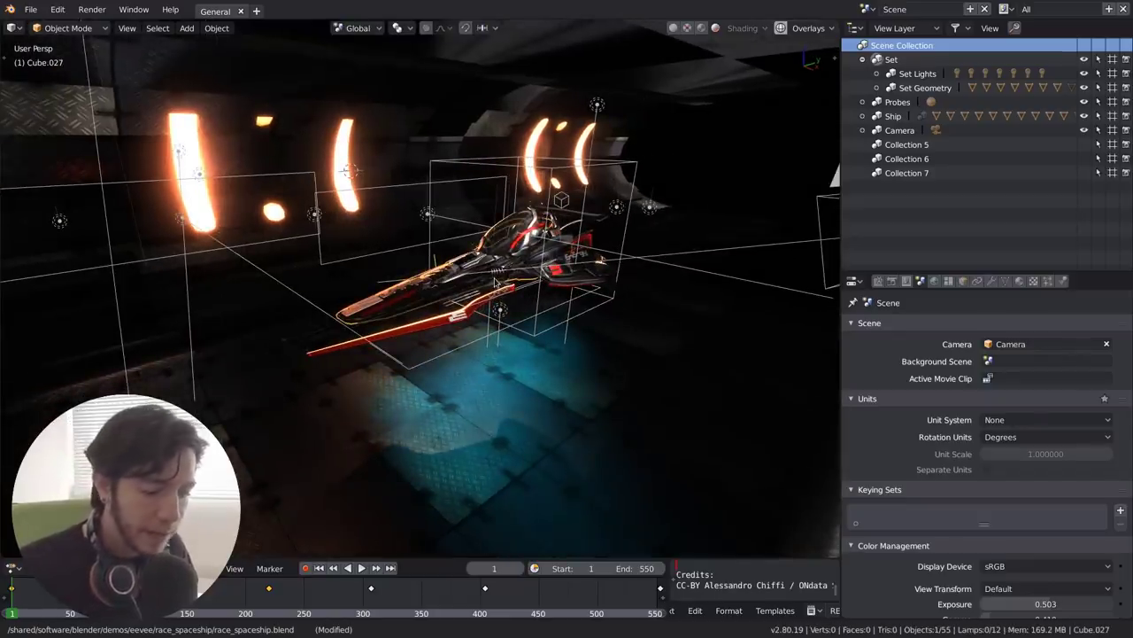
key("Delete")
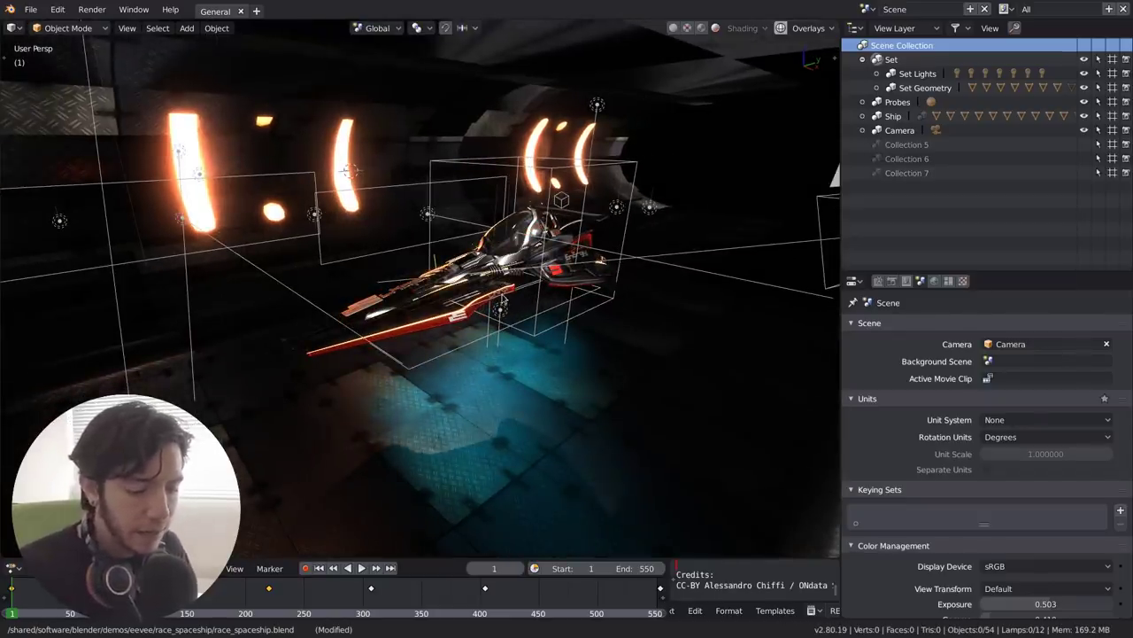
key("ctrl+z")
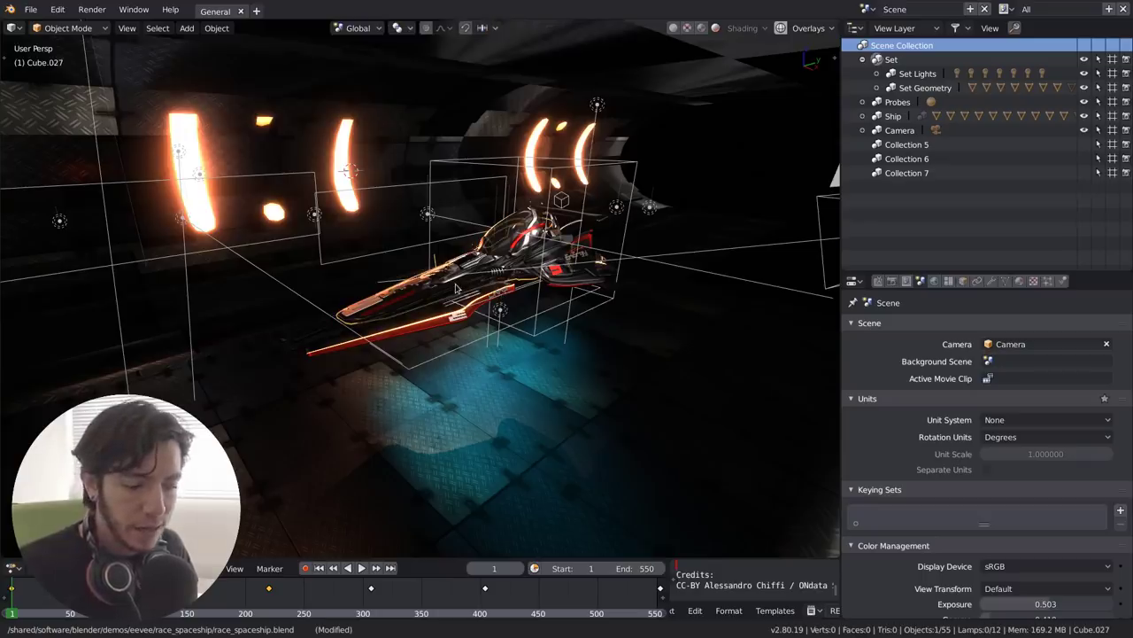
- Check the numbered Hide Objects By Collection list with all collections visible, leaving the visibility as it is
key("ctrl+h")
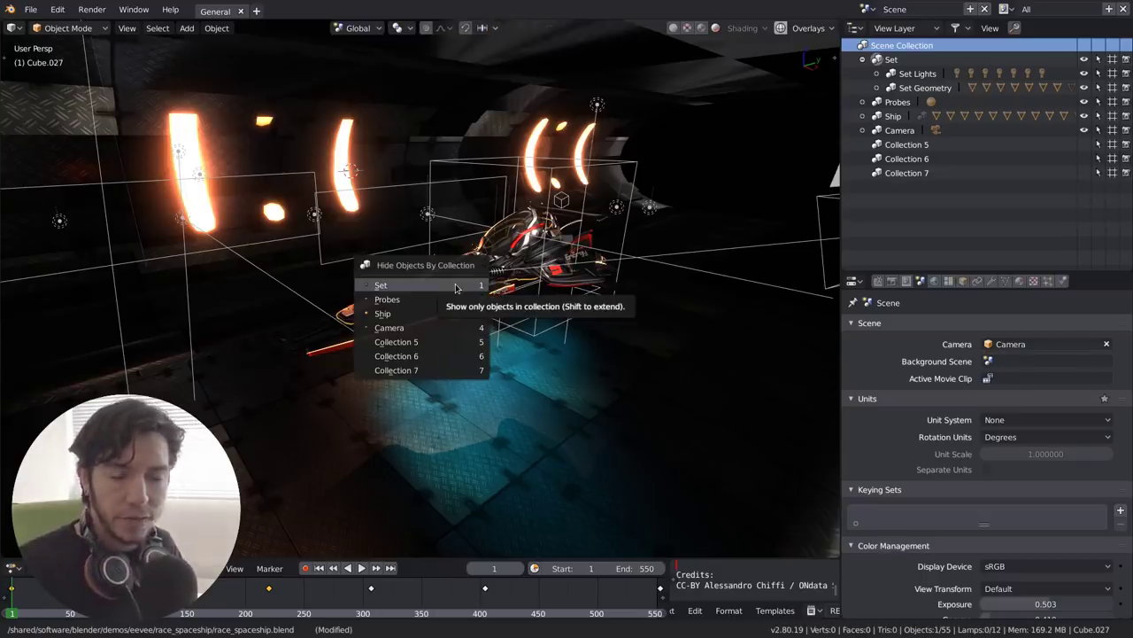
key("Escape")
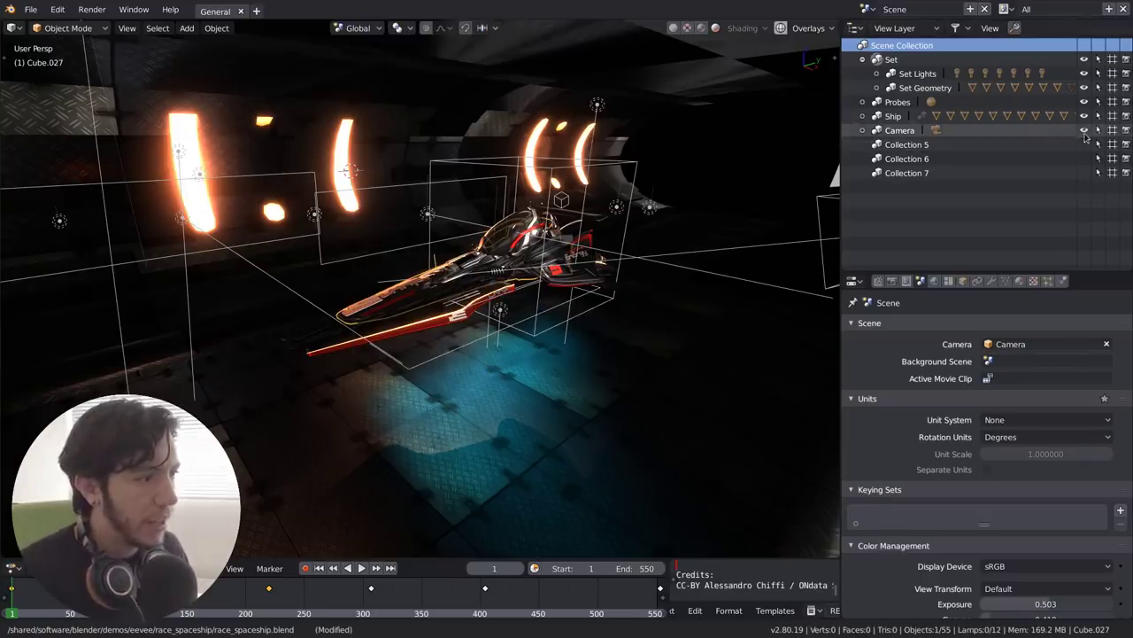
- Expand the Ship collection, hide the Ship Geometry meshes from Cube.000 through Cube.013, reveal them again and collapse Ship
left_click(863, 117)
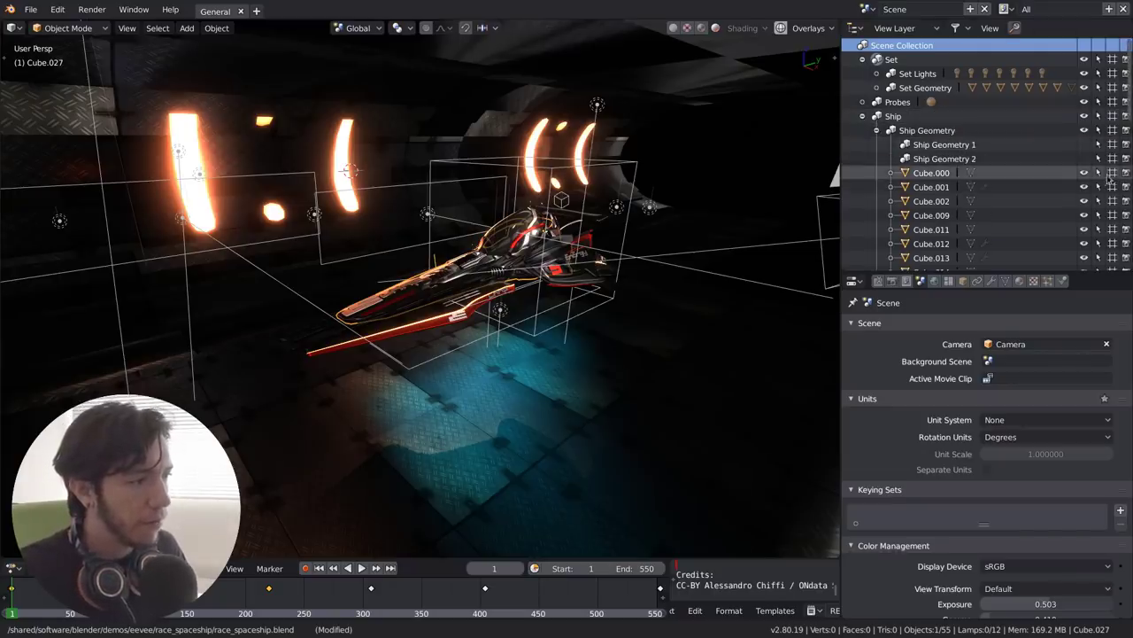
left_click_drag(1084, 173, 1084, 276)
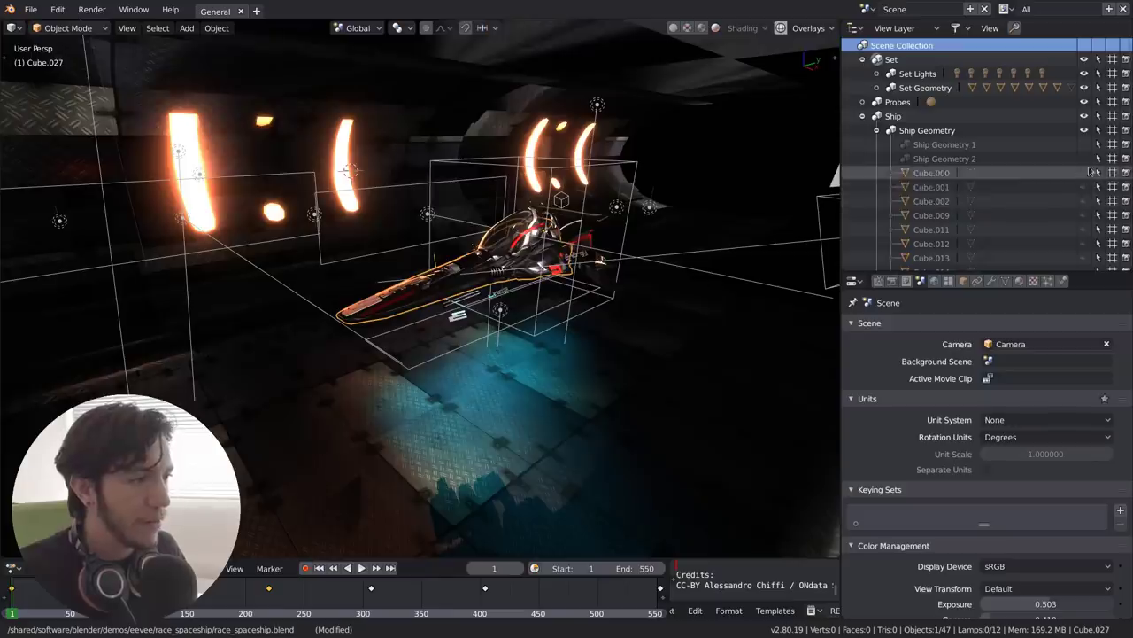
left_click(1089, 172)
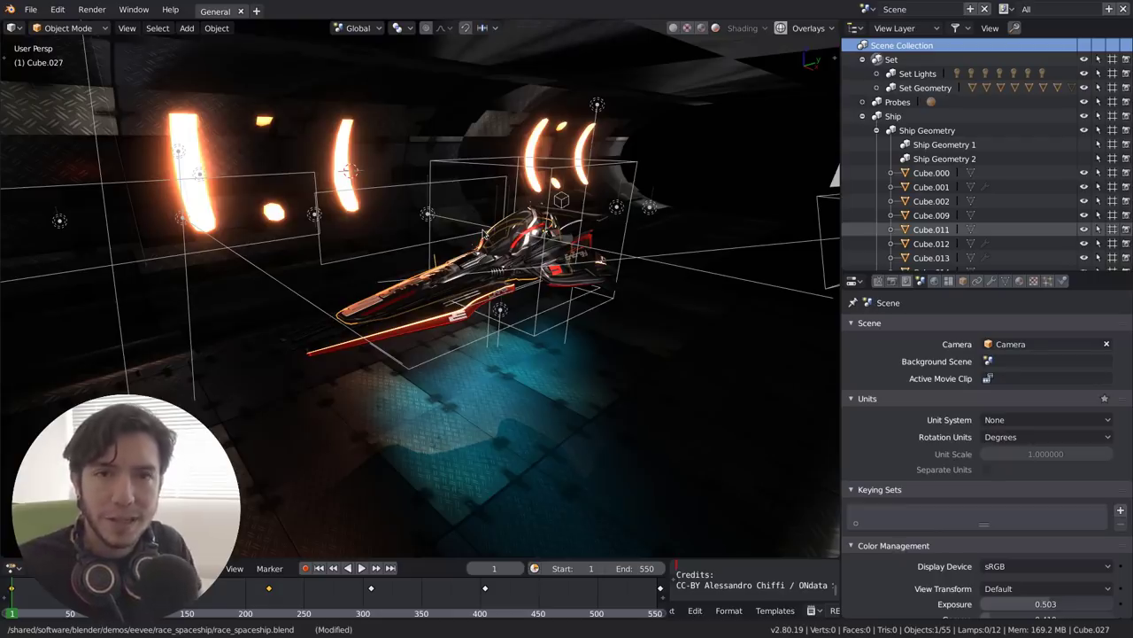
left_click(863, 116)
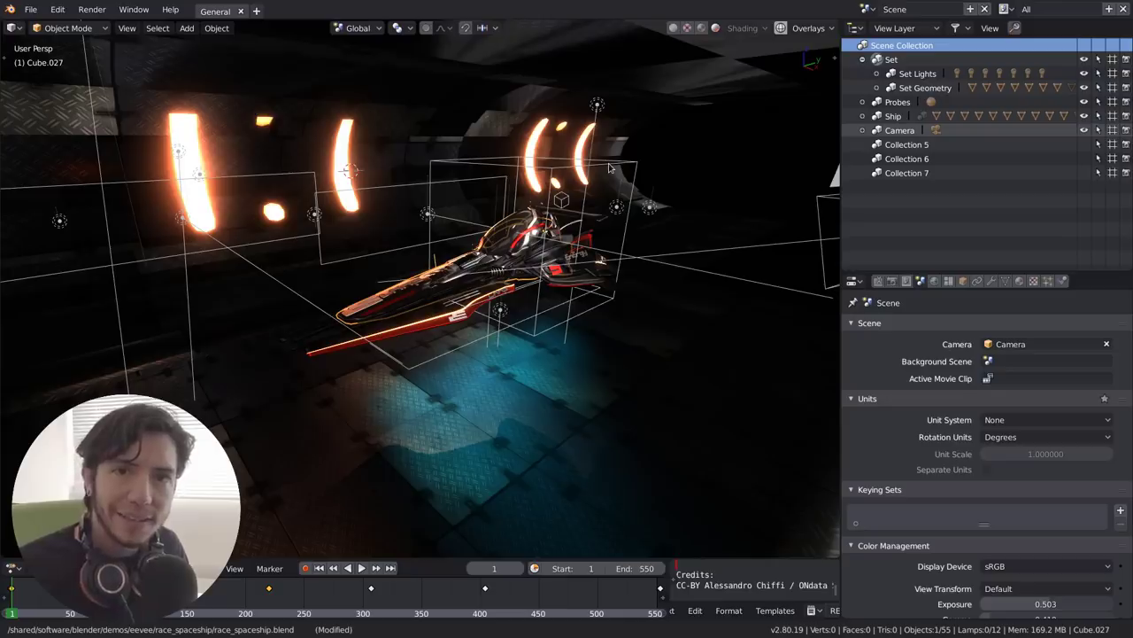